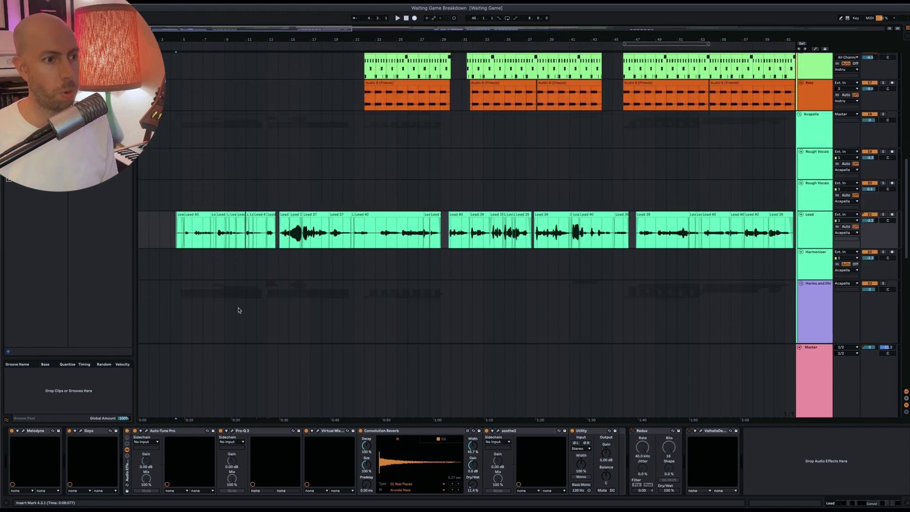
Open the Goyo voice separator on the Lead vocal track, review its settings, and close it.
scroll(268, 283, "up", 2)
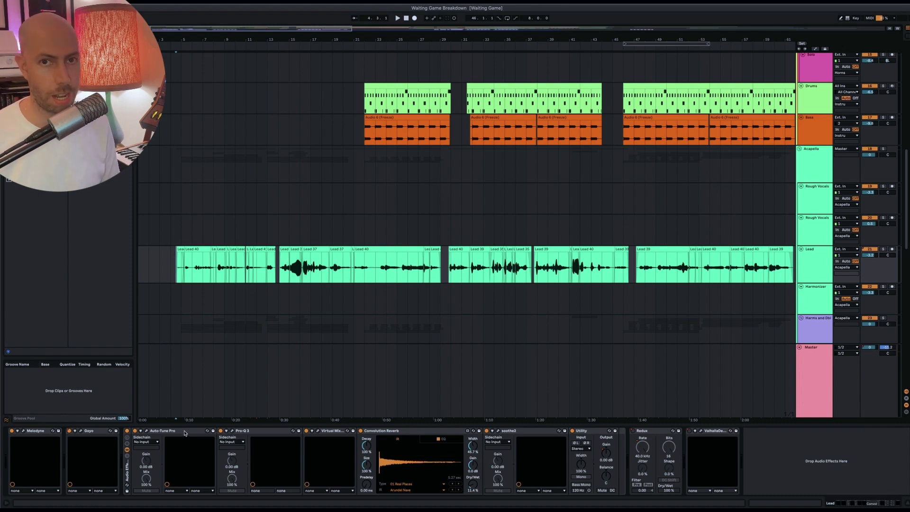
left_click(81, 431)
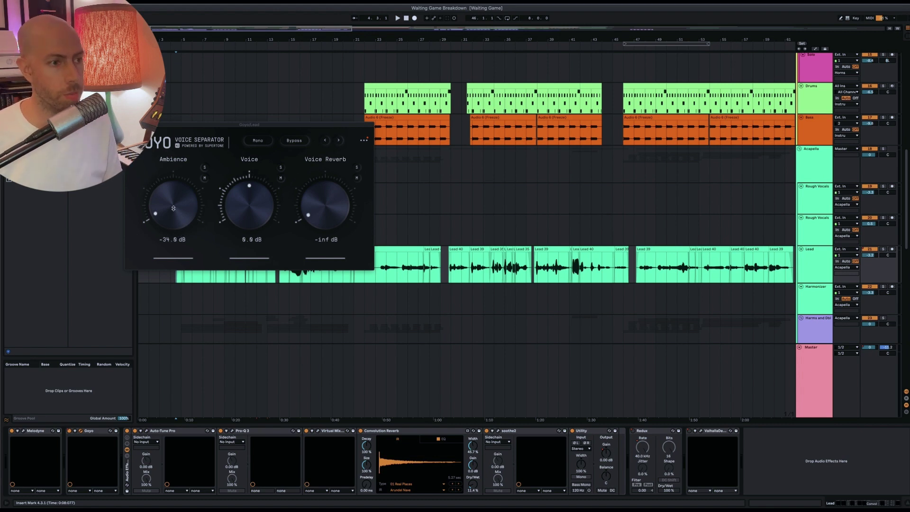
left_click(128, 124)
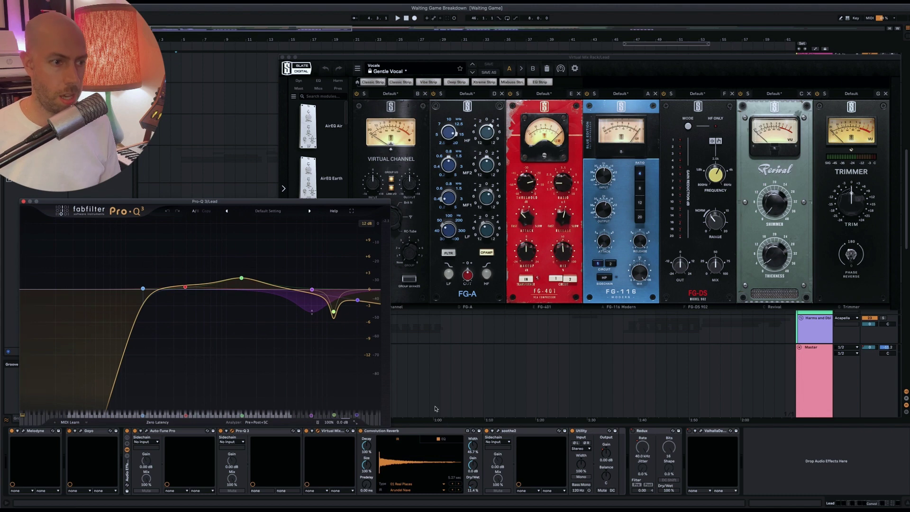
Inspect the Lead vocal's Pro-Q 3 equalizer bands and bring its Virtual Mix Rack to the front.
mouse_move(334, 313)
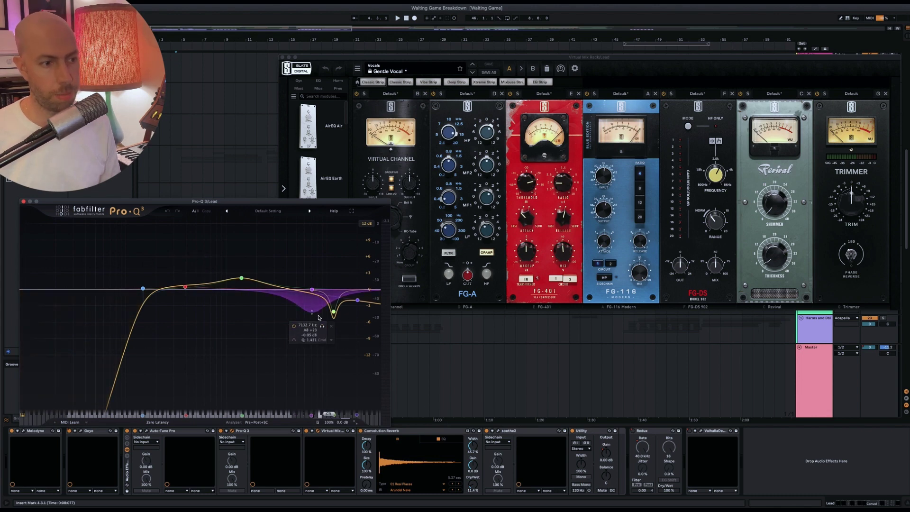
mouse_move(239, 280)
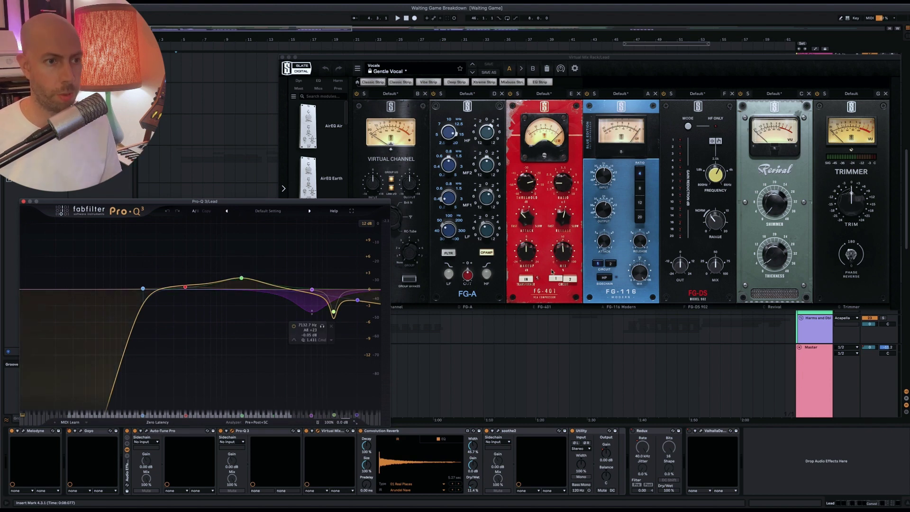
left_click(533, 60)
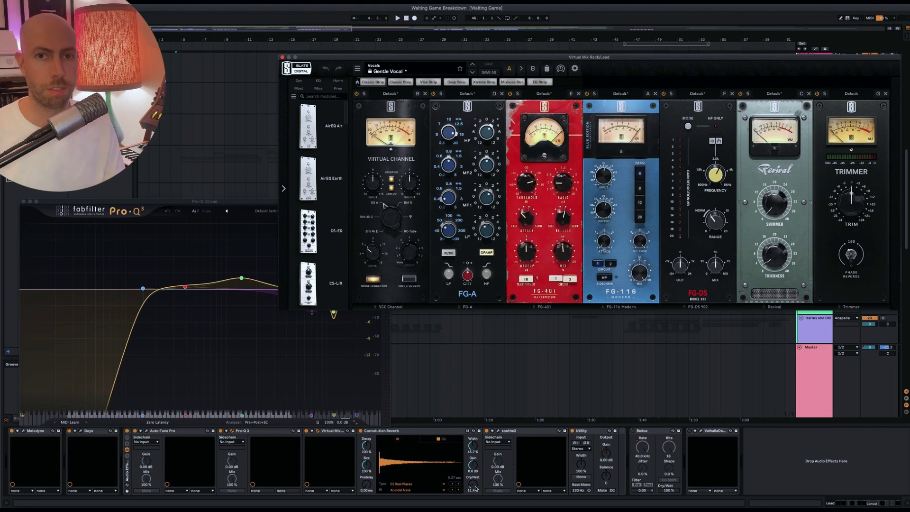
Open soothe2 on the Lead vocal and move its window clear of the Pro-Q 3 equalizer.
left_click(498, 431)
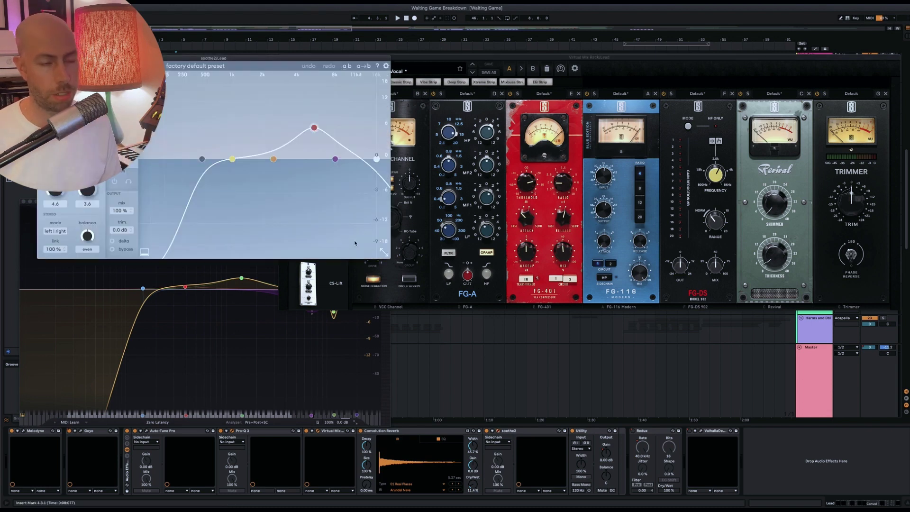
left_click_drag(267, 59, 474, 110)
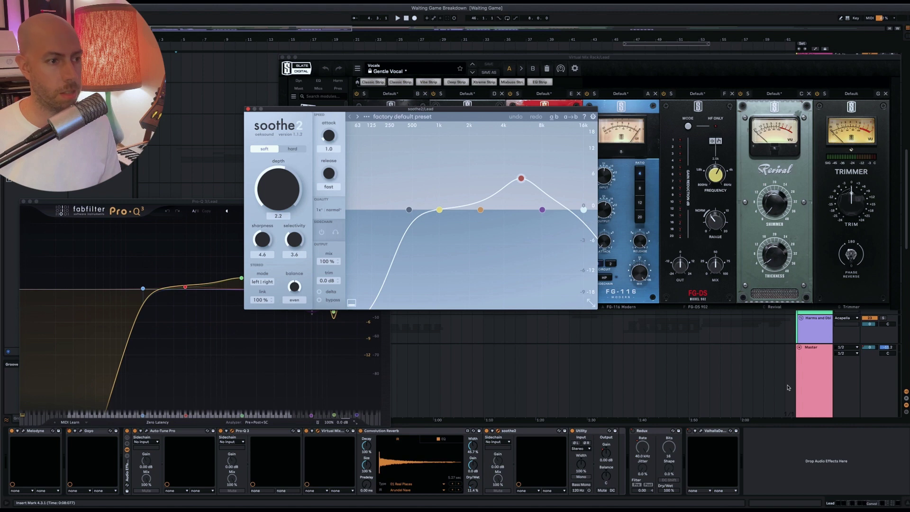
left_click(805, 388)
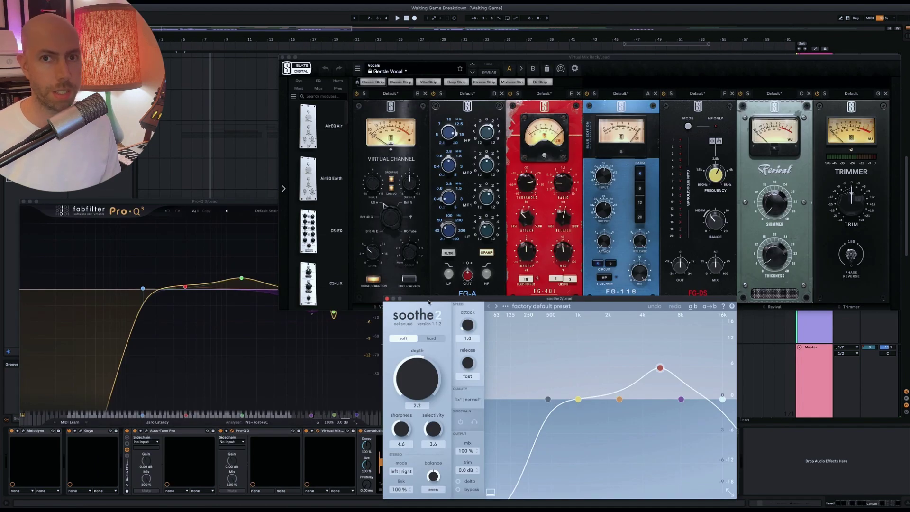
Play the Lead vocal while watching its Pro-Q 3 and soothe2 displays, and close the plugin windows.
key("space")
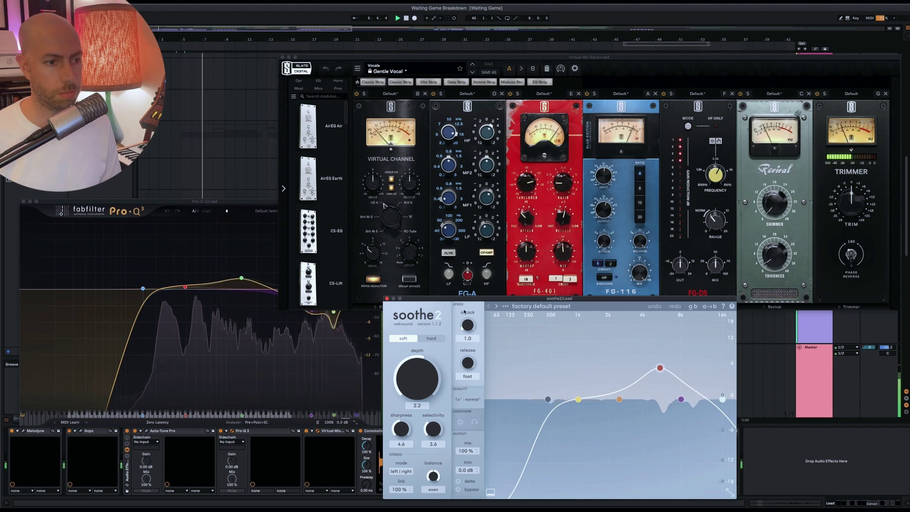
left_click(337, 354)
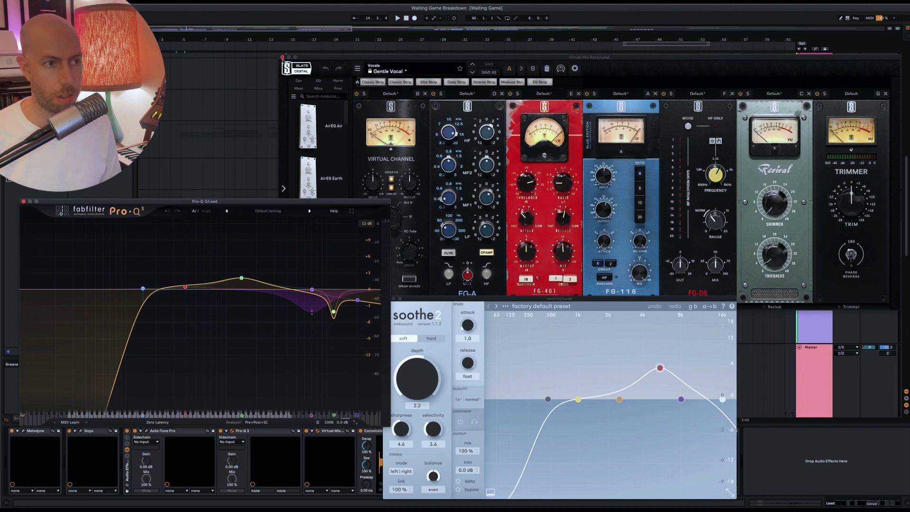
left_click(283, 57)
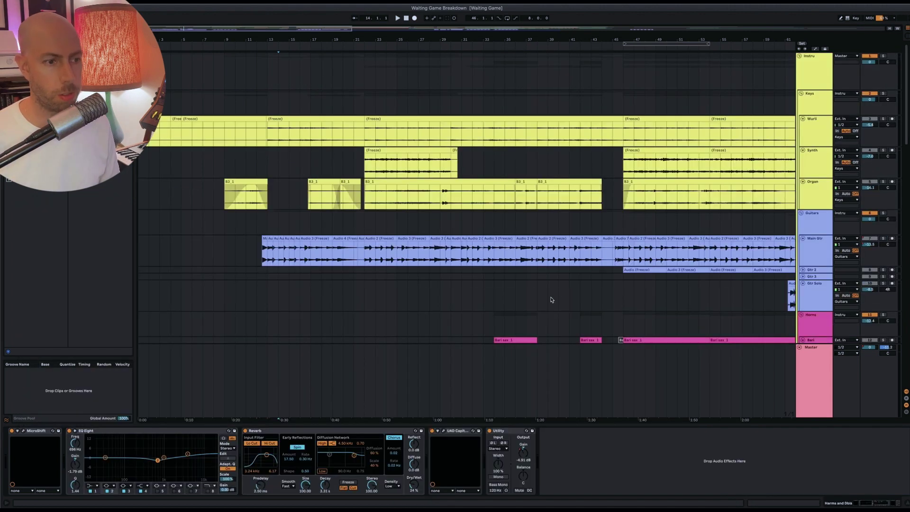
Solo the Main Gtr track and audition it from where its first clip starts.
left_click_drag(261, 259, 138, 379)
left_click(263, 252)
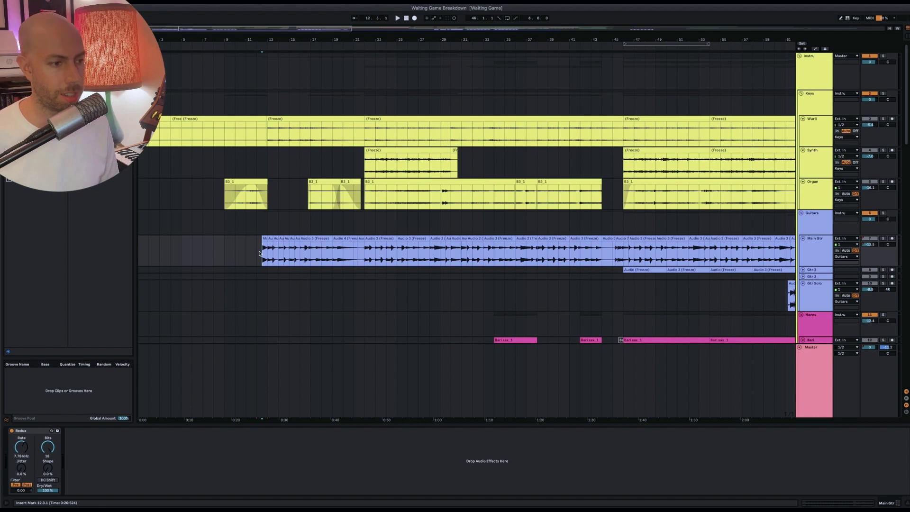
key("s")
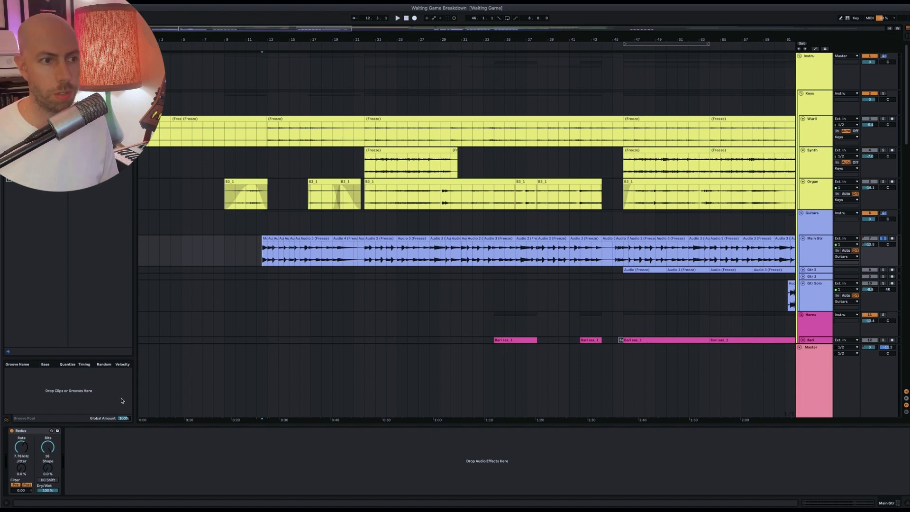
key("space")
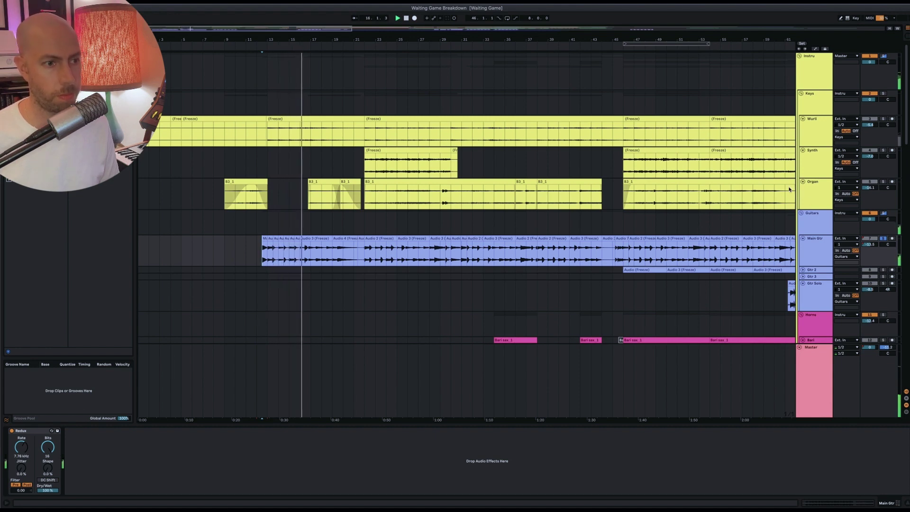
key("space")
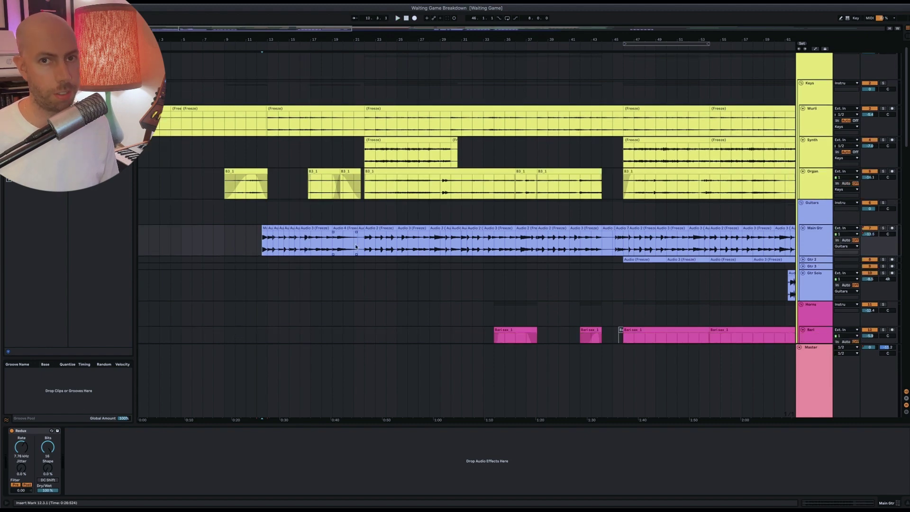
Look through the vocal, harmony, horn, drum and bass tracks in the arrangement.
scroll(357, 247, "down", 15)
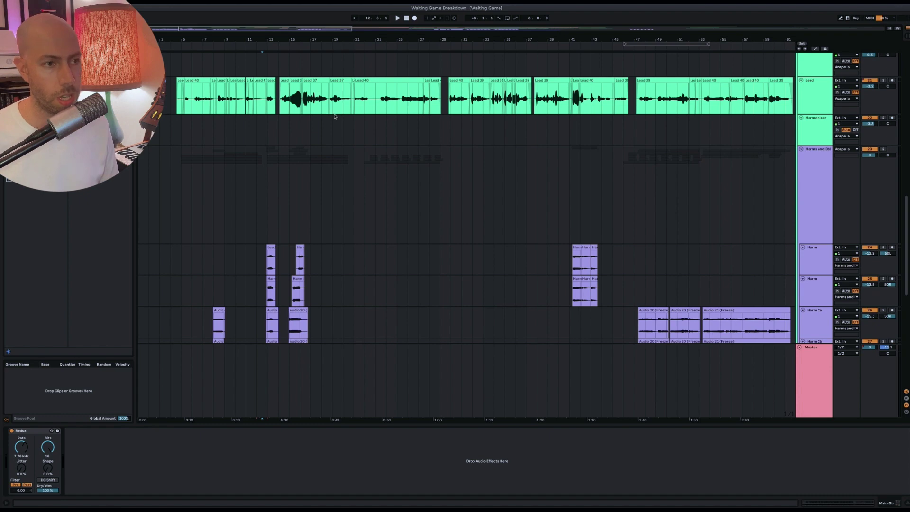
scroll(335, 117, "up", 10)
scroll(427, 234, "up", 1)
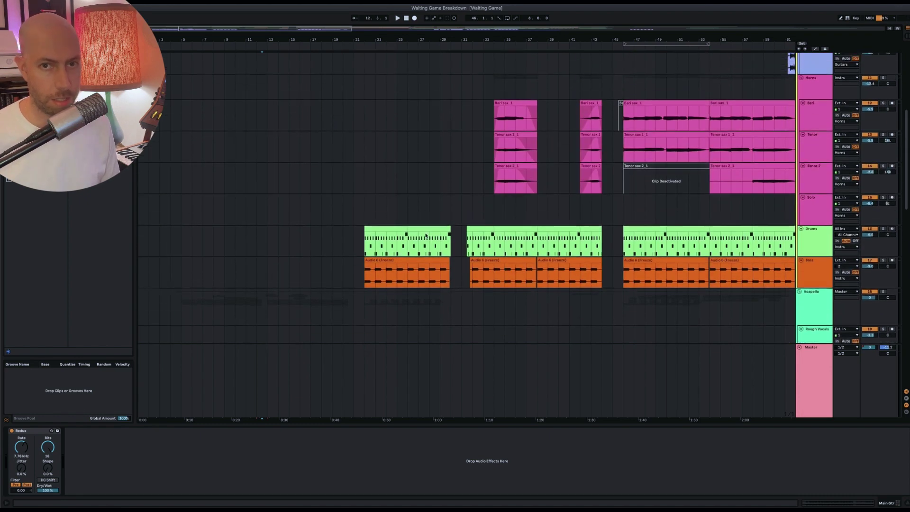
scroll(378, 251, "up", 1)
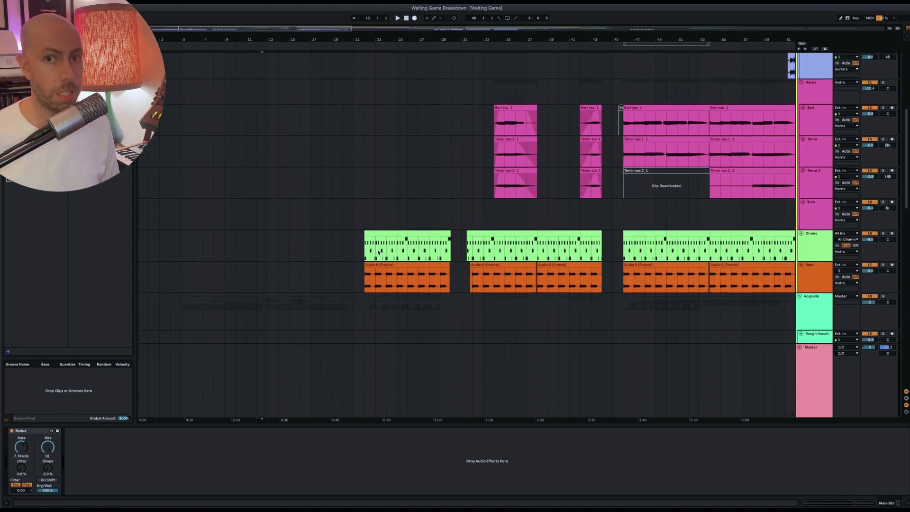
scroll(378, 251, "up", 2)
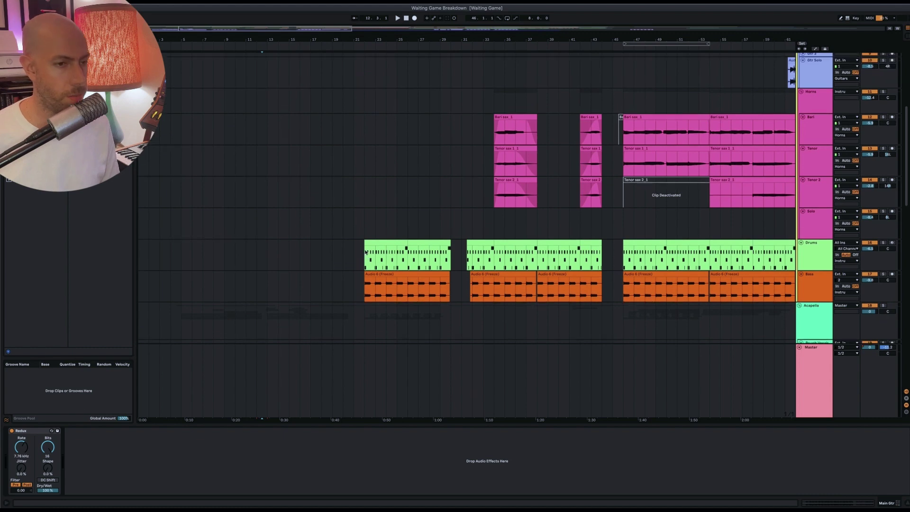
scroll(365, 252, "up", 10)
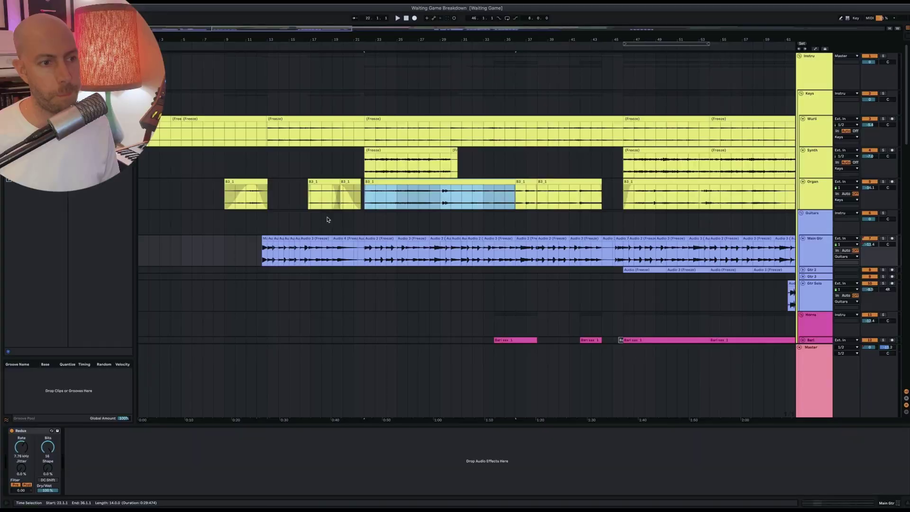
Play the full arrangement from bar 21, just before the drums and bass enter, and view the lower tracks during playback.
scroll(359, 197, "down", 5)
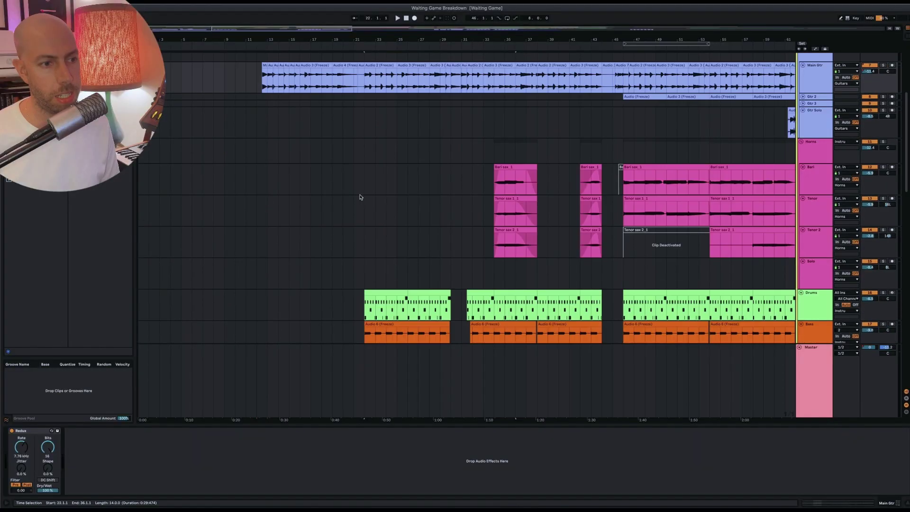
left_click(354, 161)
key("space")
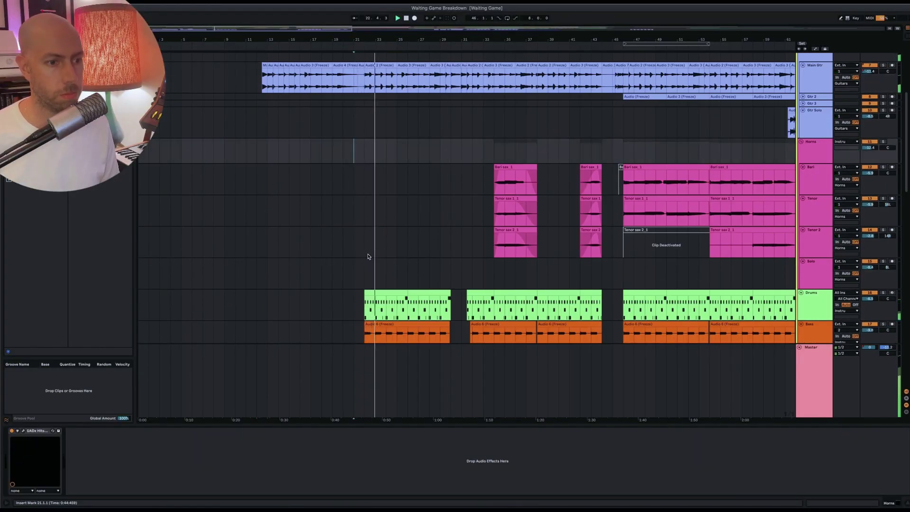
scroll(368, 256, "down", 5)
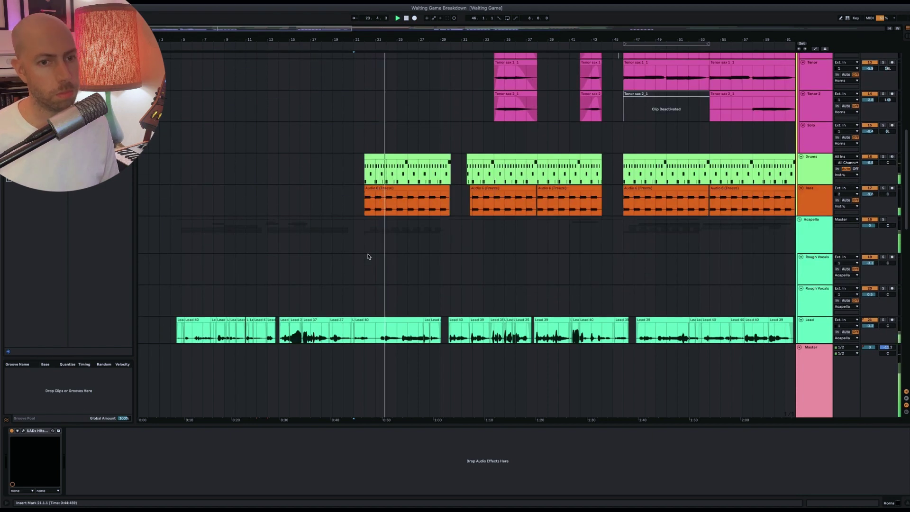
scroll(367, 256, "down", 2)
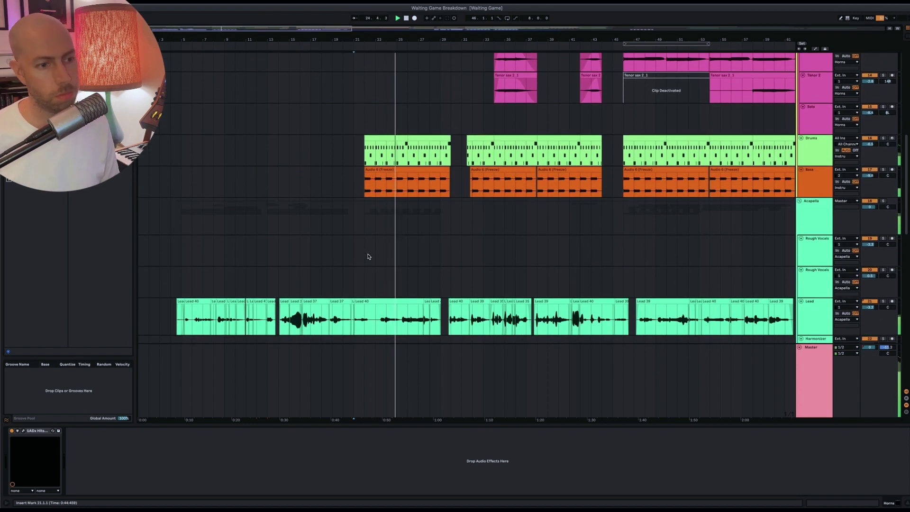
scroll(368, 256, "down", 2)
scroll(367, 256, "down", 3)
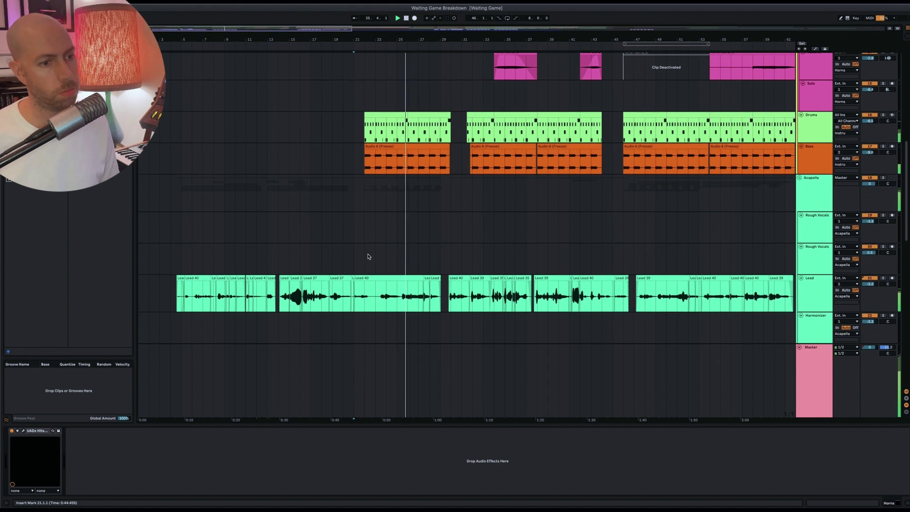
key("space")
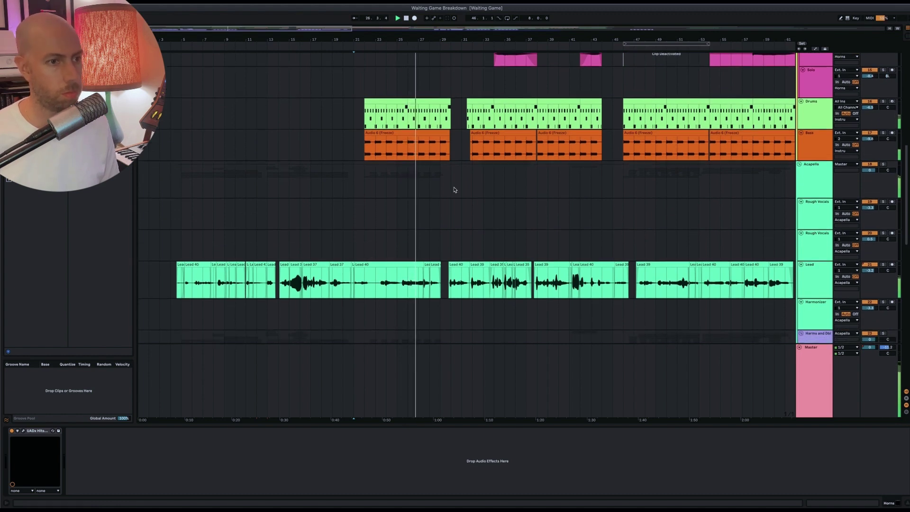
Select the Drums track and open its RC-20 Retro Color effect, moving the window to the middle of the arrangement.
scroll(438, 173, "up", 10)
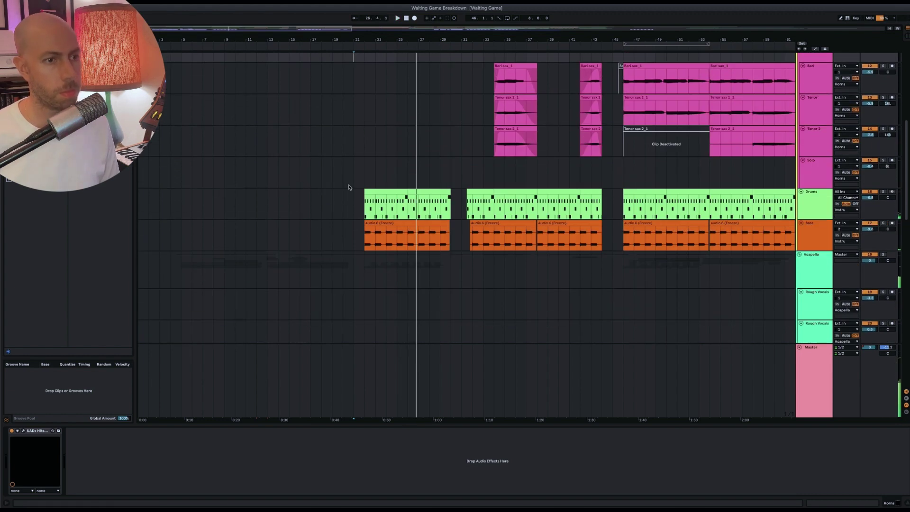
left_click(394, 192)
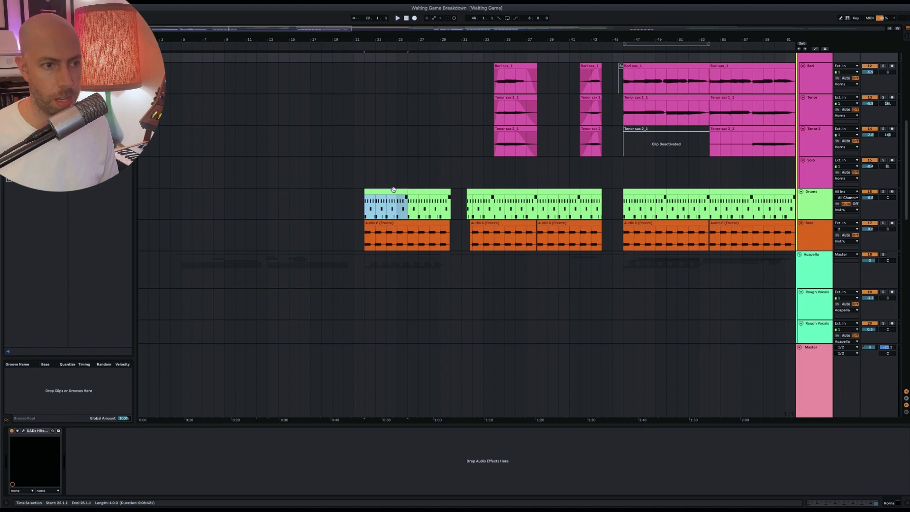
left_click(808, 207)
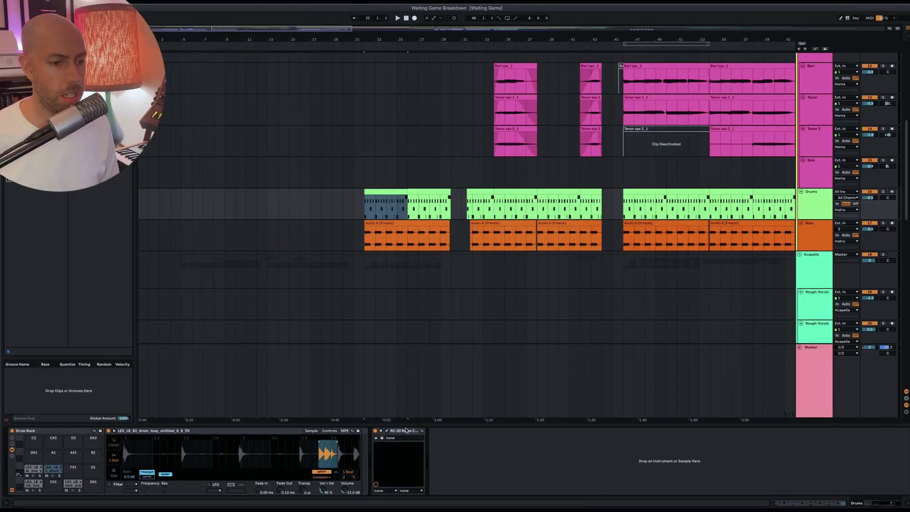
left_click(387, 431)
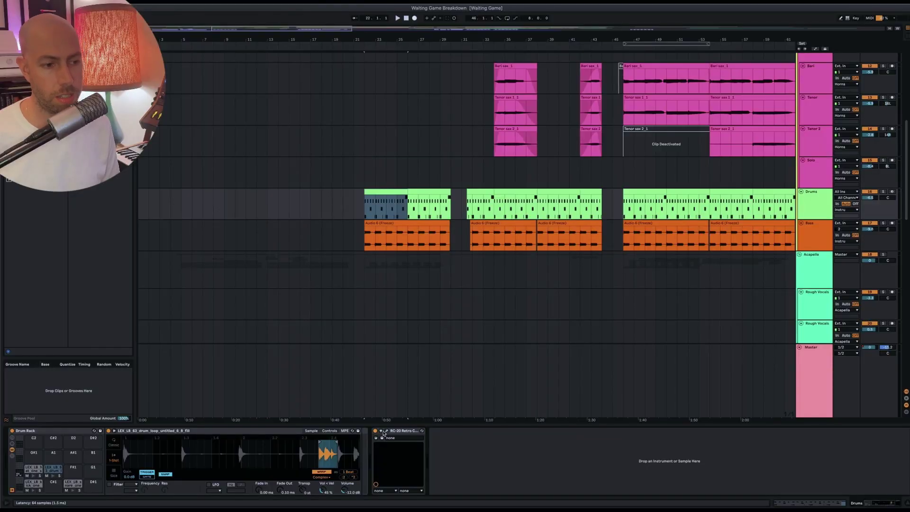
left_click_drag(174, 36, 531, 142)
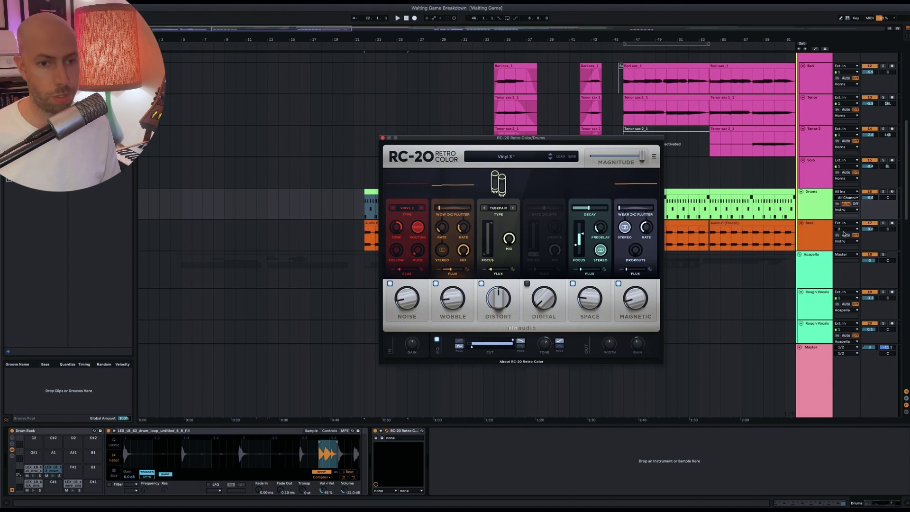
Audition the Drums track in solo and add the Bass track to the solo.
key("space")
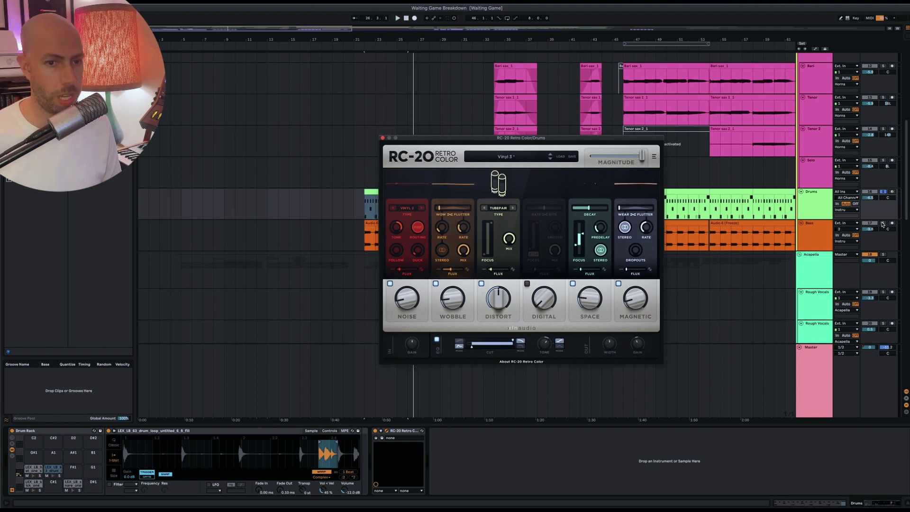
left_click(882, 223)
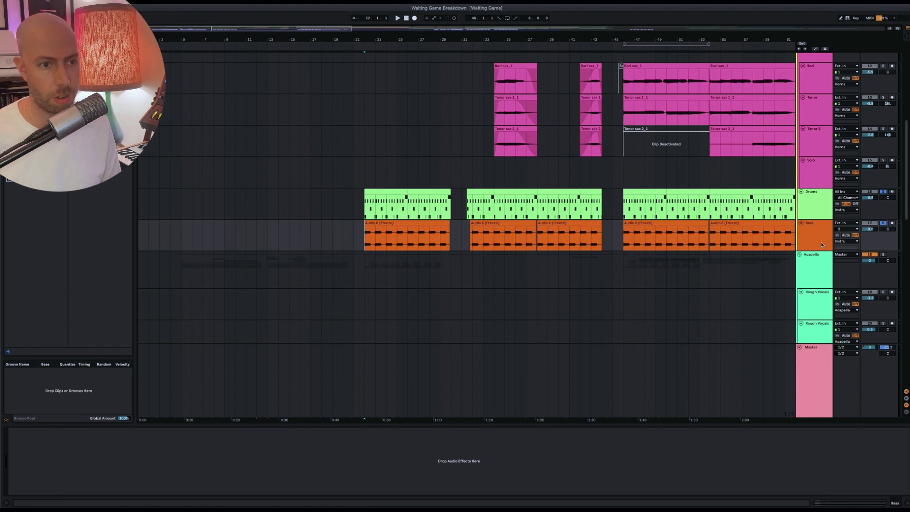
scroll(820, 242, "up", 1)
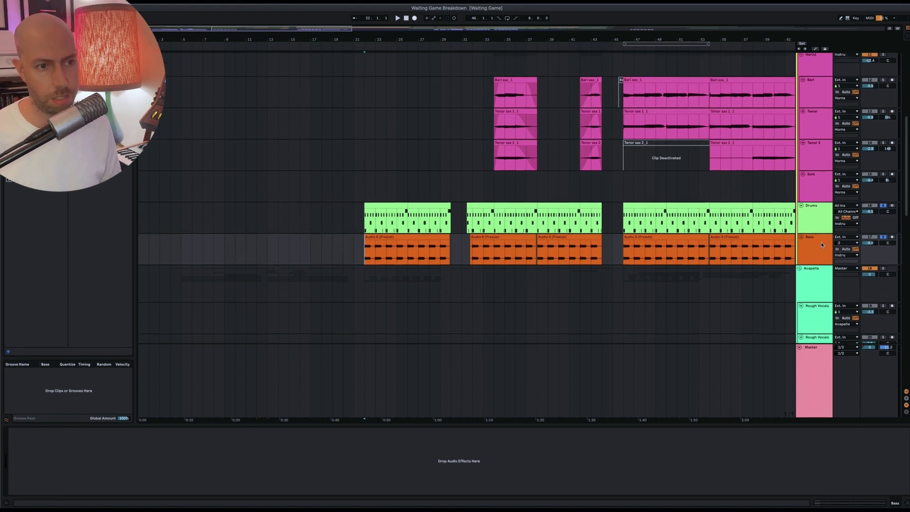
Set the playback position to bar 34 on the Horns group and open its Hitsville Reverb Chambers effect.
scroll(820, 241, "up", 8)
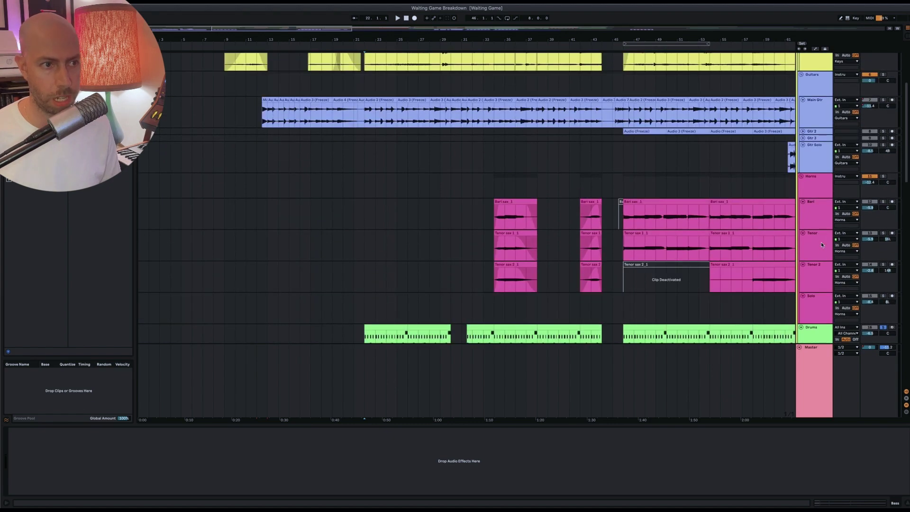
scroll(821, 244, "up", 9)
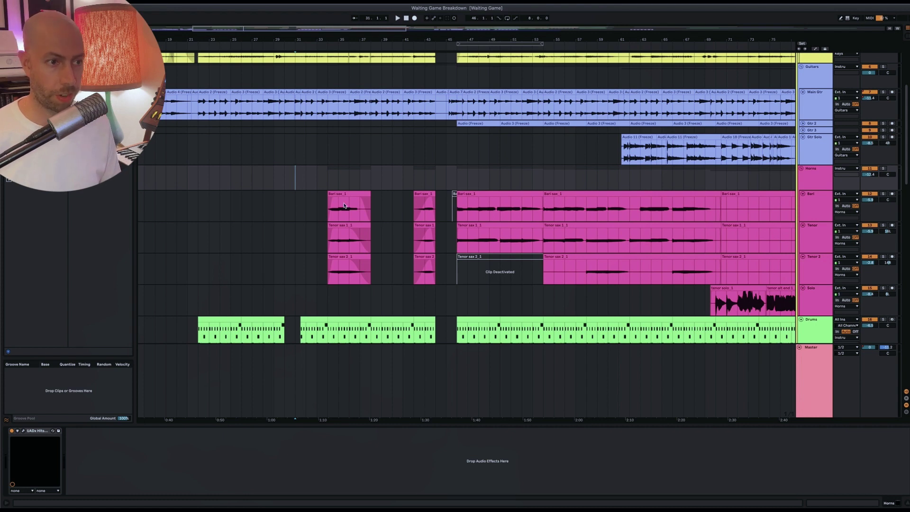
left_click(330, 180)
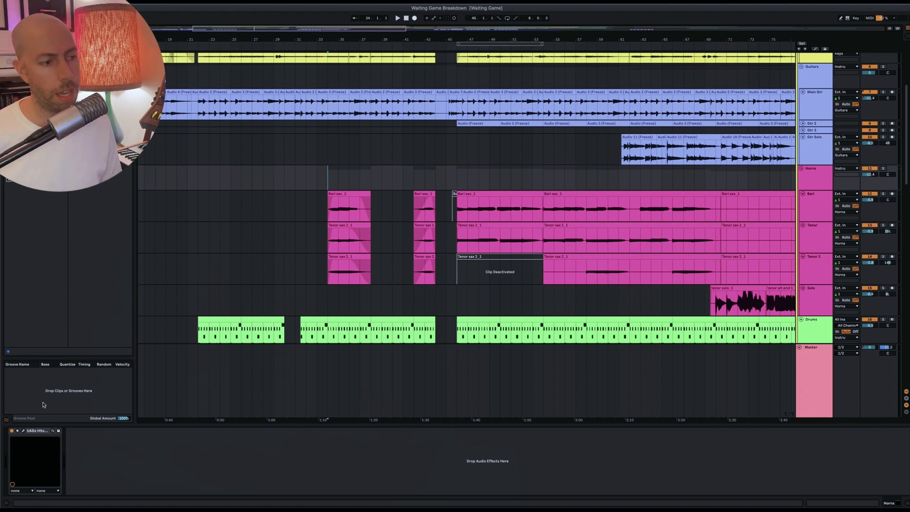
left_click(24, 430)
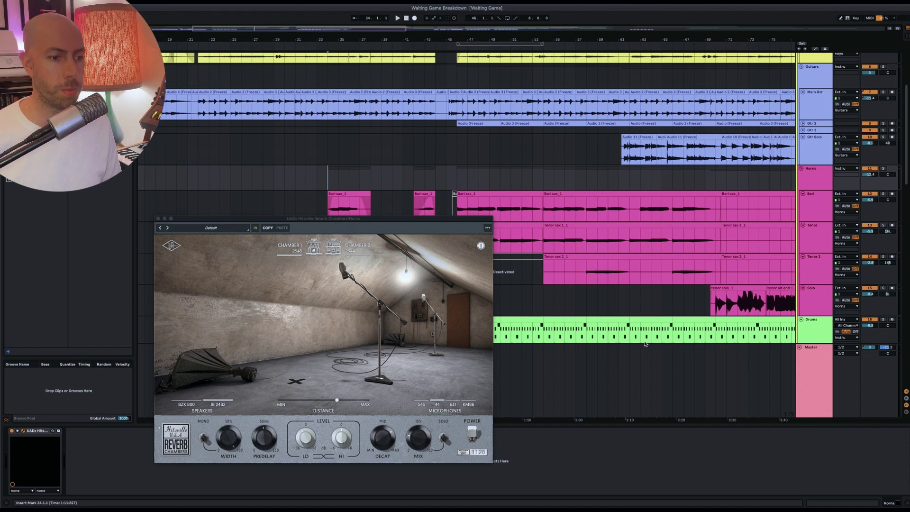
Audition the Horns group in solo from bar 34, switching its Hitsville reverb off and back on to compare.
left_click(811, 177)
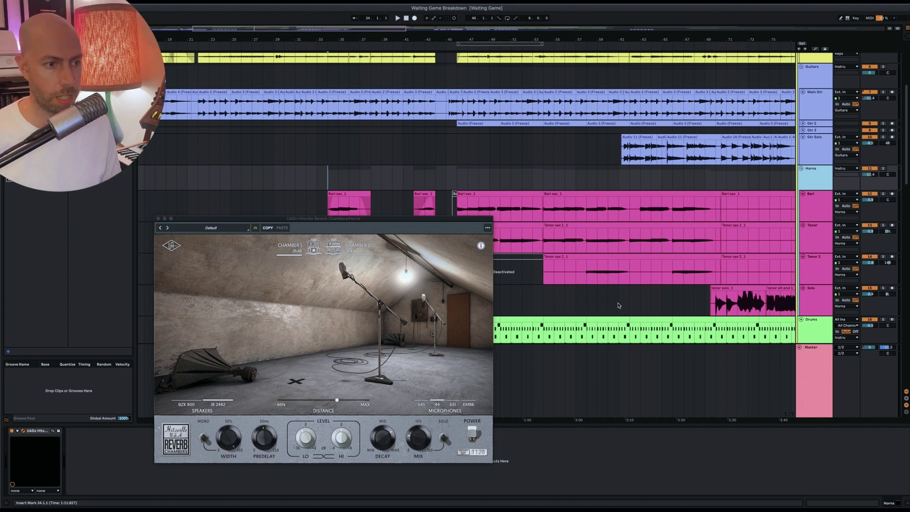
key("s")
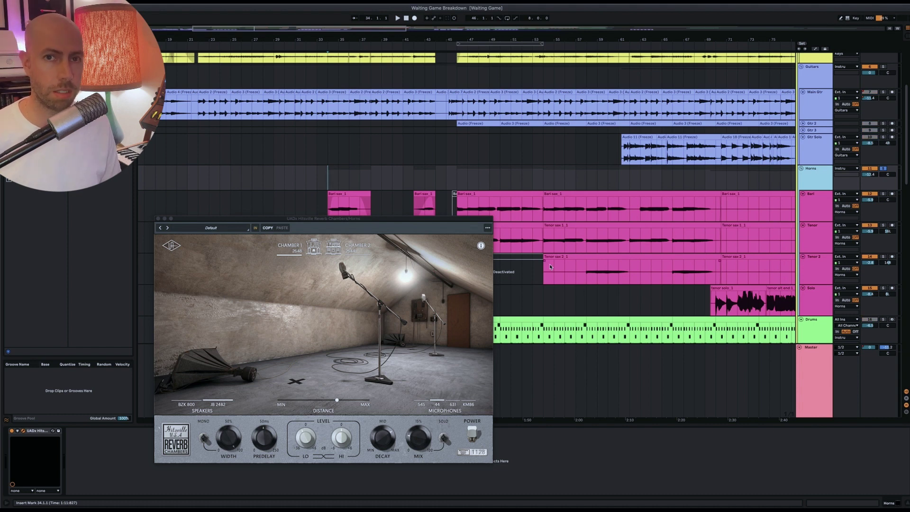
key("space")
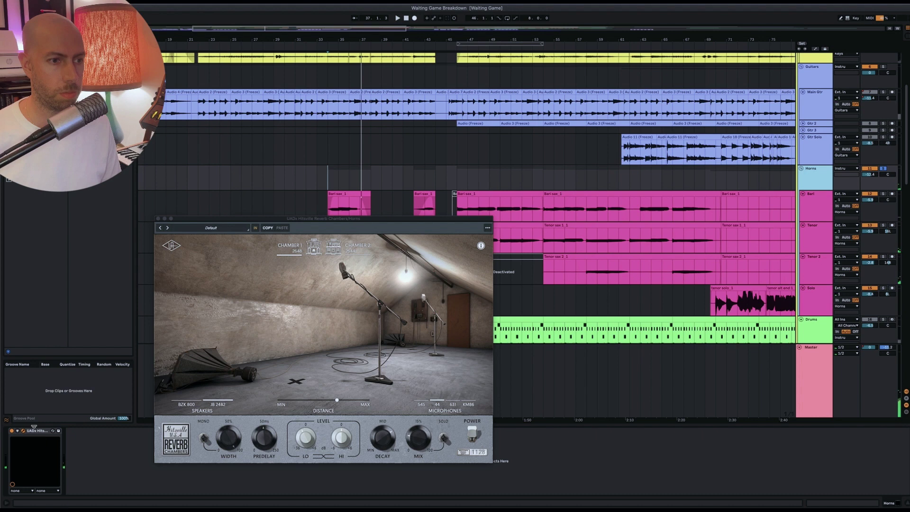
left_click(12, 431)
key("space")
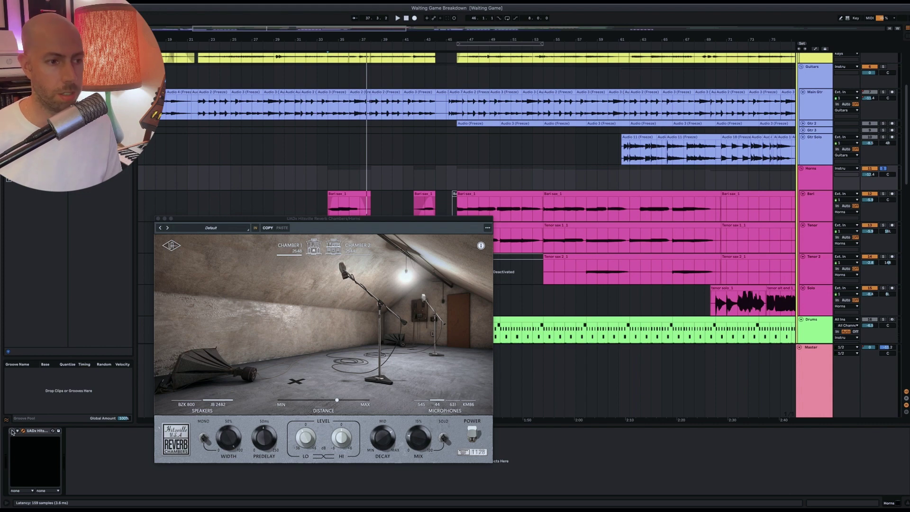
left_click(11, 431)
key("space")
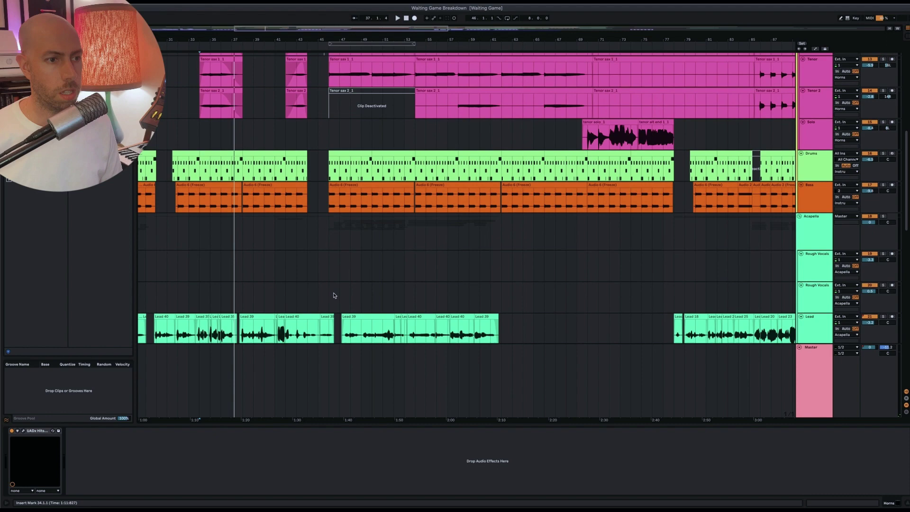
Look through the lead vocal and harmony tracks, examining how the harmony layers are arranged across the song.
scroll(333, 295, "down", 10)
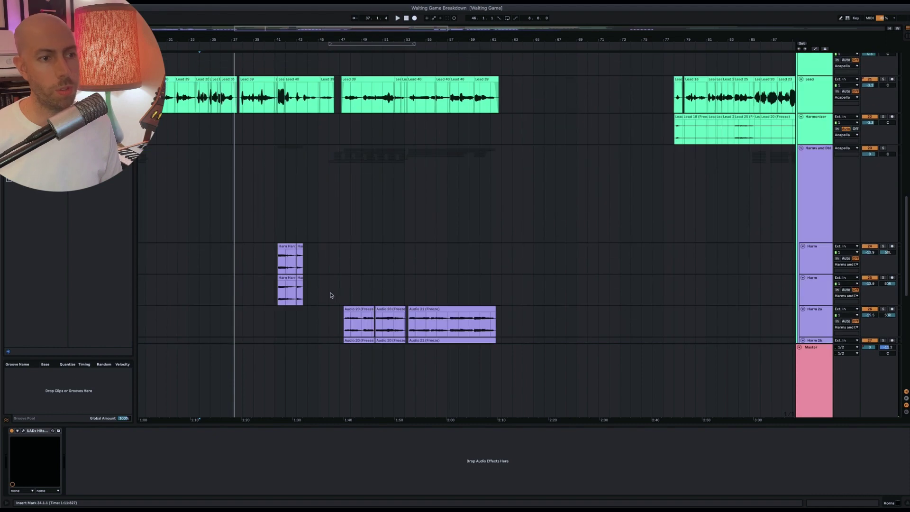
scroll(330, 295, "down", 5)
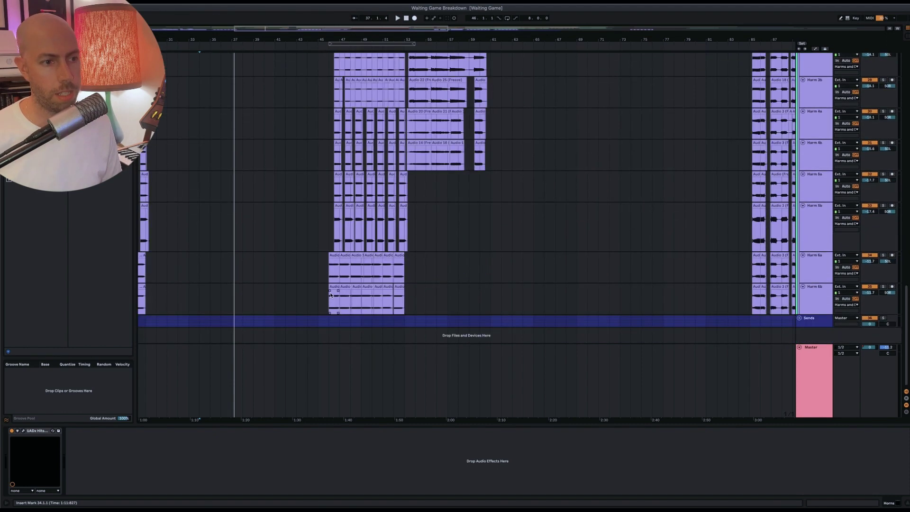
scroll(330, 295, "left", 2)
scroll(373, 294, "up", 4)
scroll(375, 293, "left", 6)
scroll(515, 262, "up", 5)
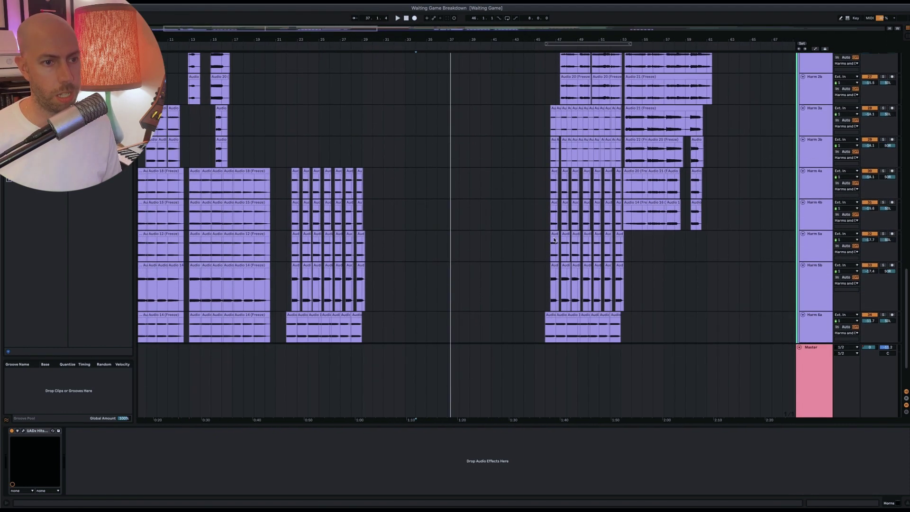
scroll(530, 190, "up", 10)
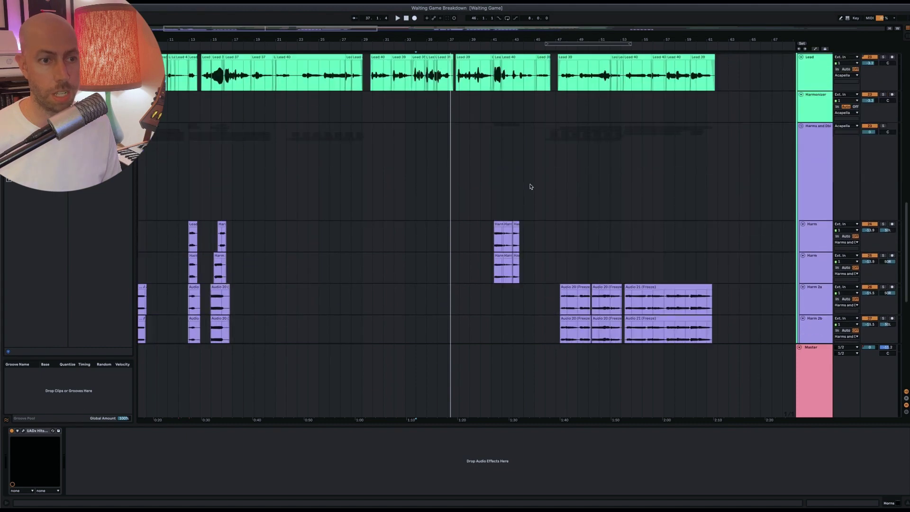
scroll(554, 194, "down", 7)
scroll(553, 193, "up", 4)
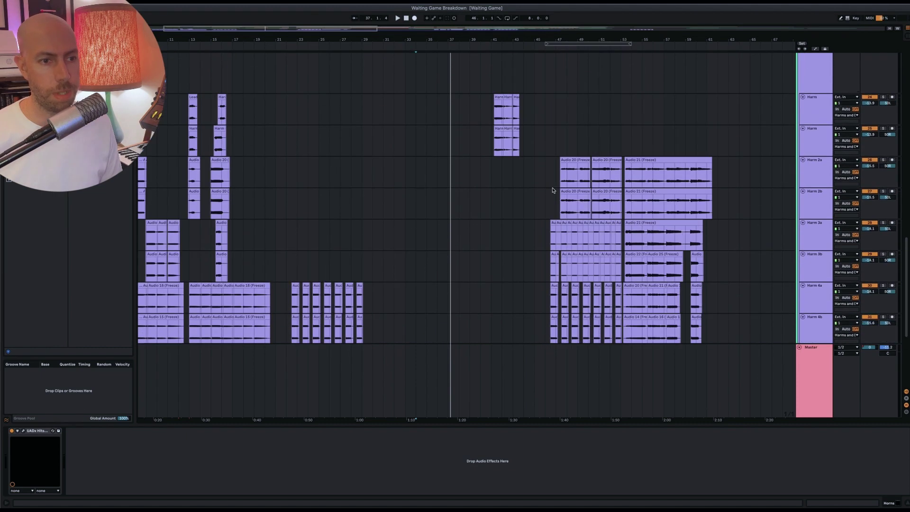
Play the song from bar 46 with the Harms and Dbls group selected and view its harmony tracks during playback.
scroll(552, 192, "down", 5)
left_click(545, 172)
scroll(549, 213, "down", 10)
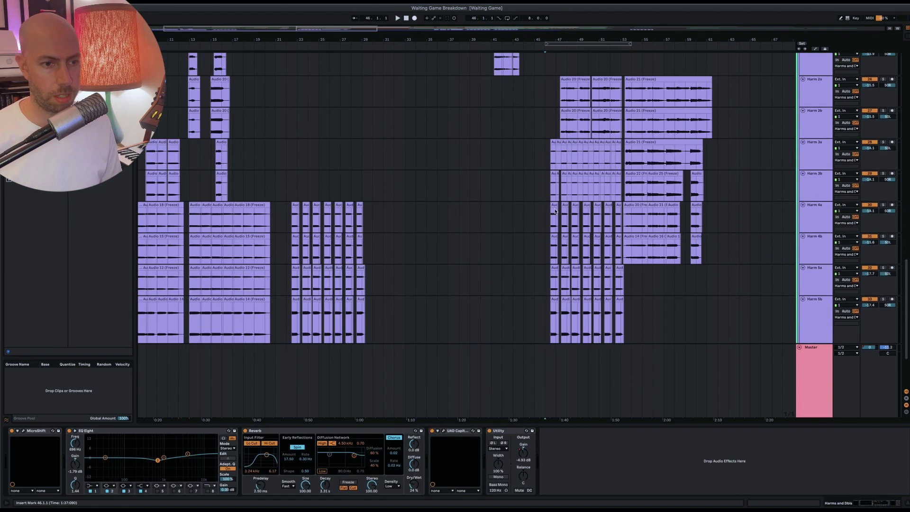
scroll(720, 285, "up", 7)
key("space")
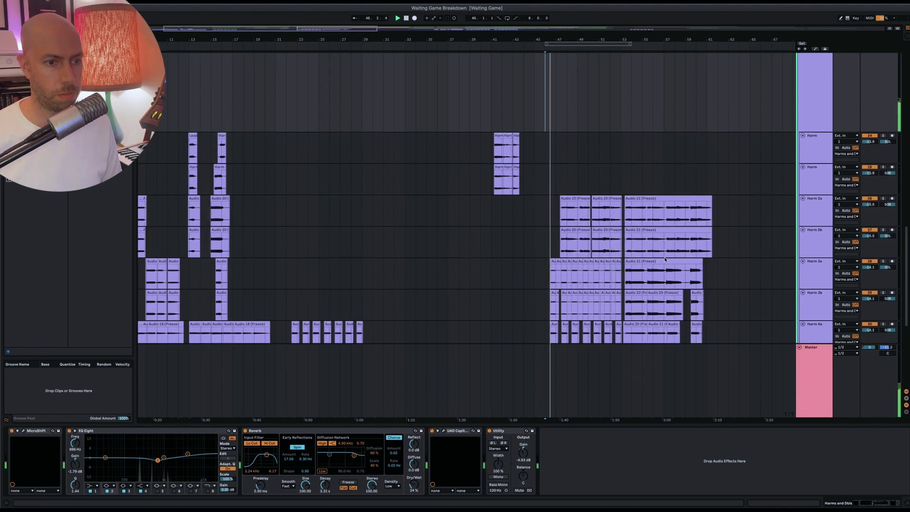
scroll(665, 259, "down", 6)
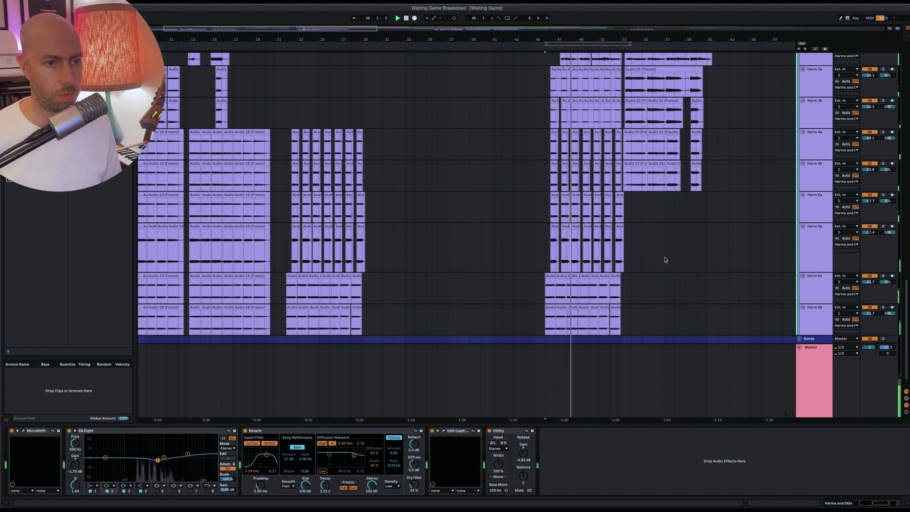
scroll(665, 259, "up", 5)
scroll(665, 260, "up", 2)
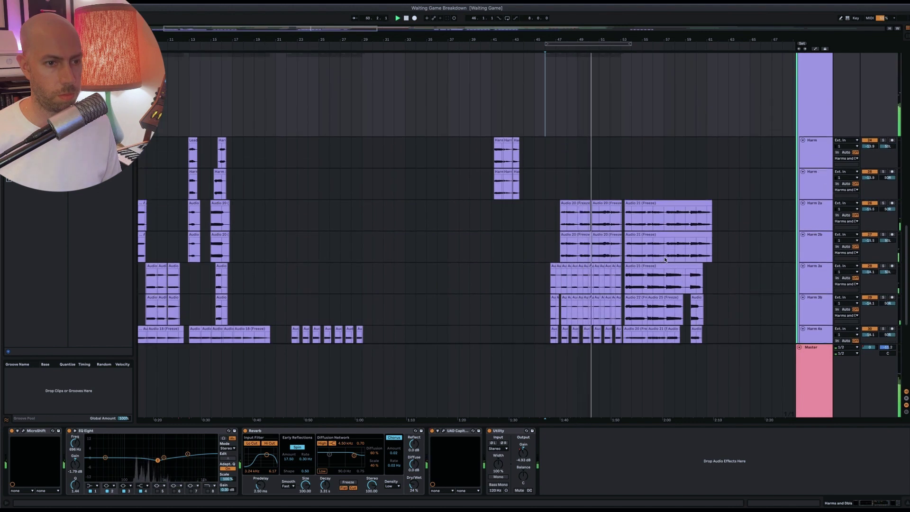
scroll(664, 259, "up", 1)
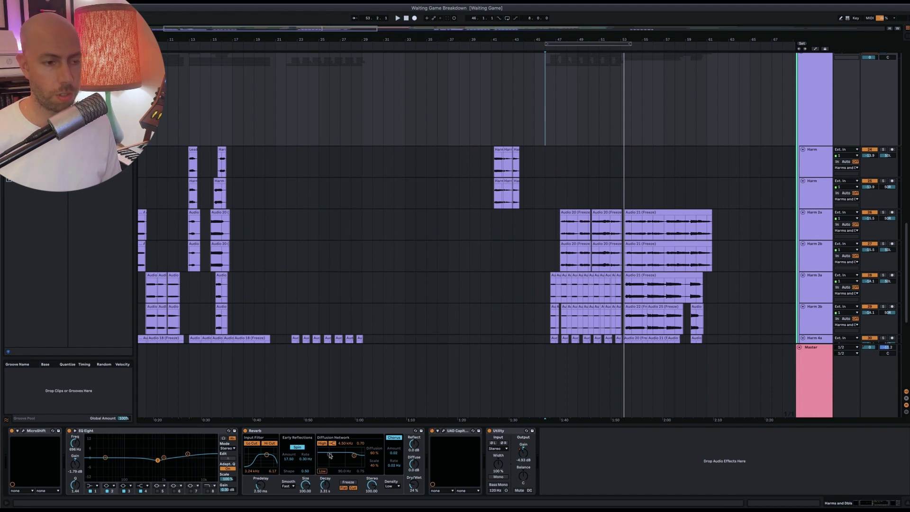
Open the MicroShift and UAD Capitol Chambers effects of the Harms and Dbls group, repositioning their windows, and review the EQ Eight.
left_click(22, 431)
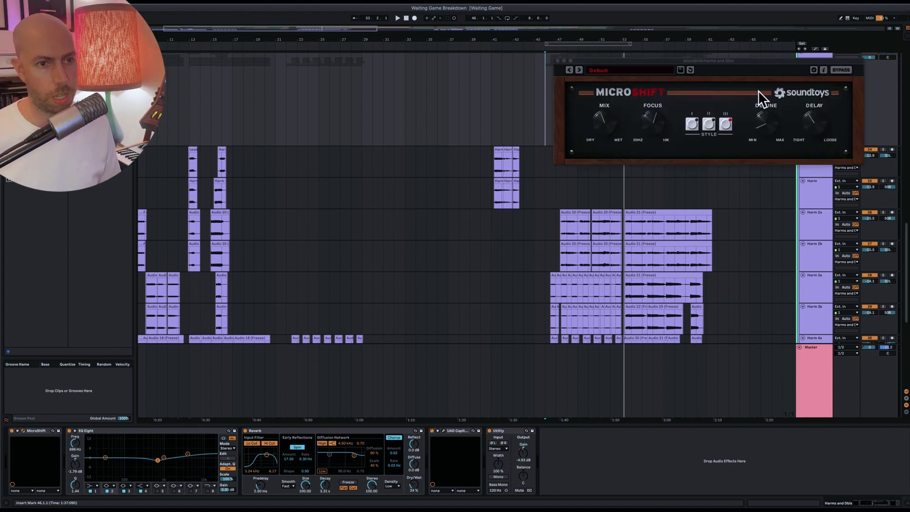
left_click_drag(725, 71, 598, 176)
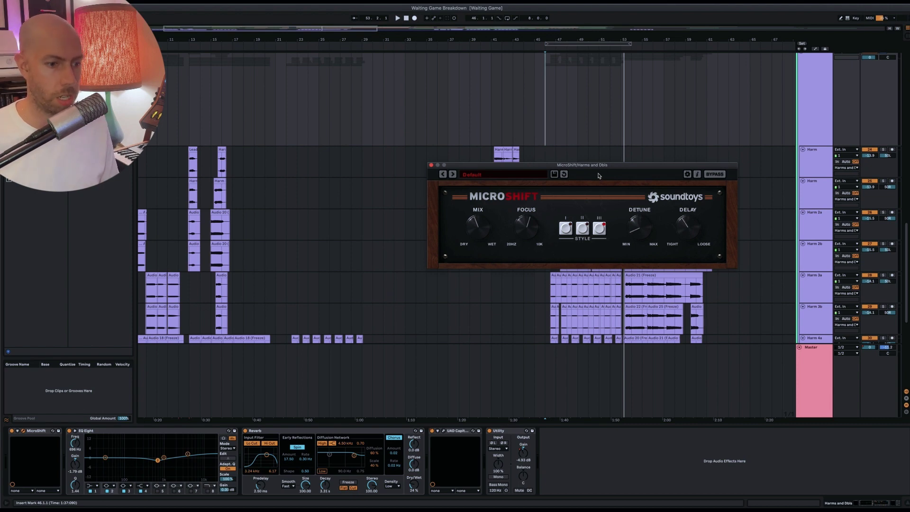
left_click(159, 463)
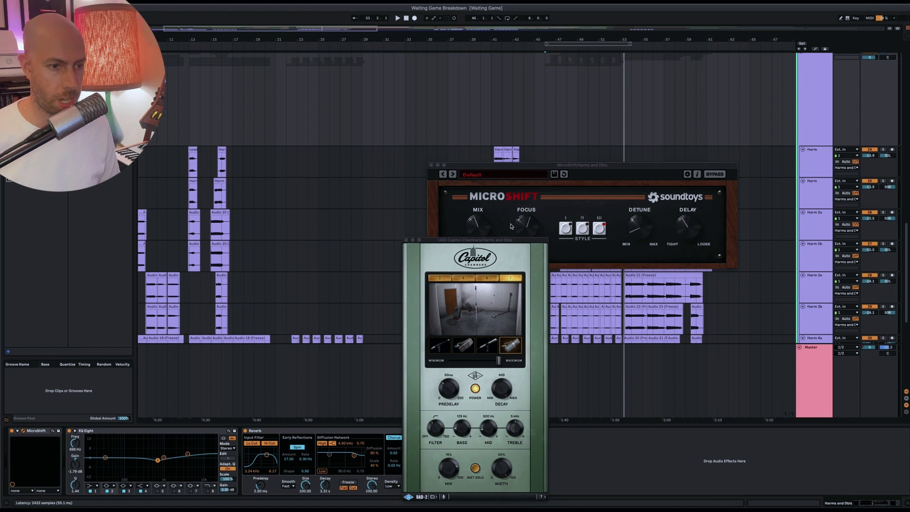
left_click_drag(505, 243, 417, 170)
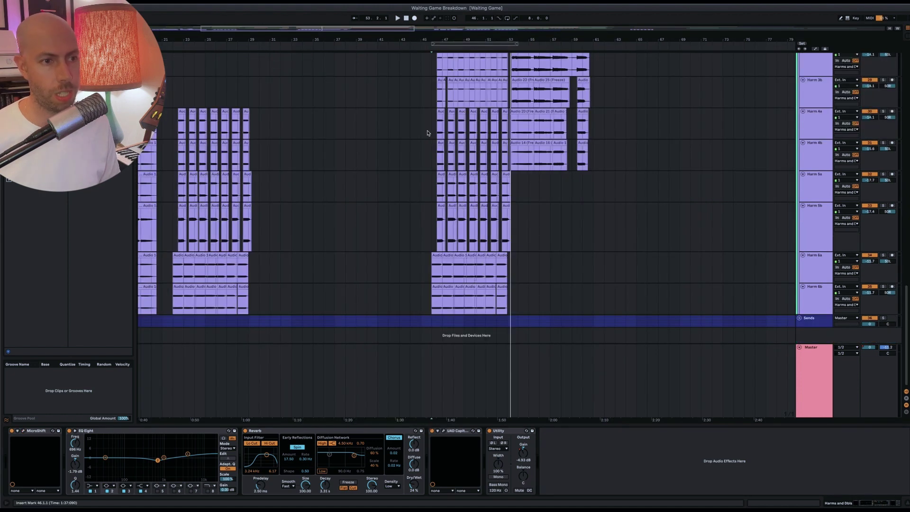
Select the Harm 4a to Harm 6b clips from bar 46 to 53 and audition tracks Harm 3a through Harm 6b in solo.
left_click_drag(431, 132, 508, 289)
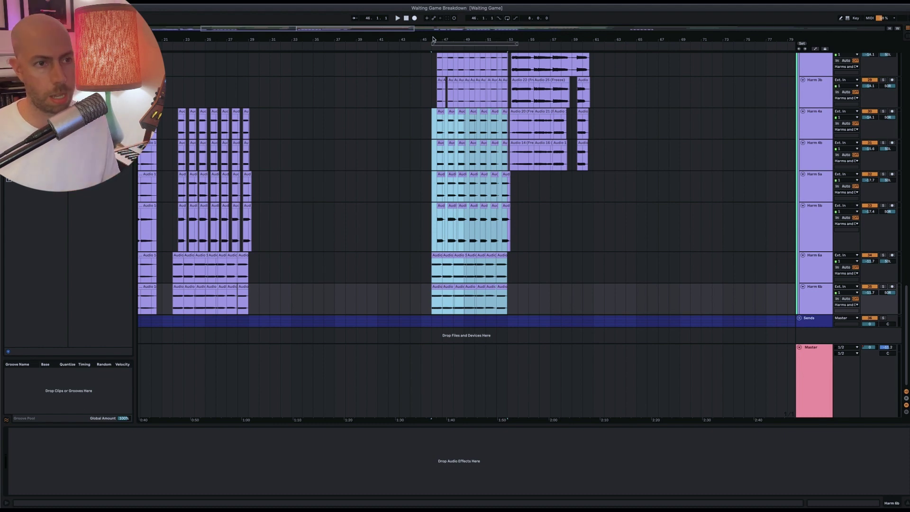
scroll(772, 171, "up", 3)
left_click(818, 97)
scroll(844, 233, "down", 3)
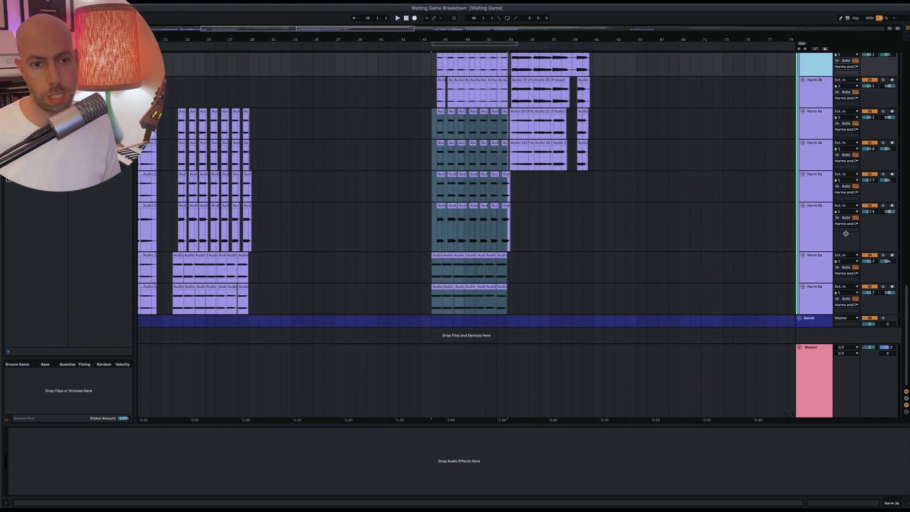
left_click(820, 304, "shift")
key("s")
key("space")
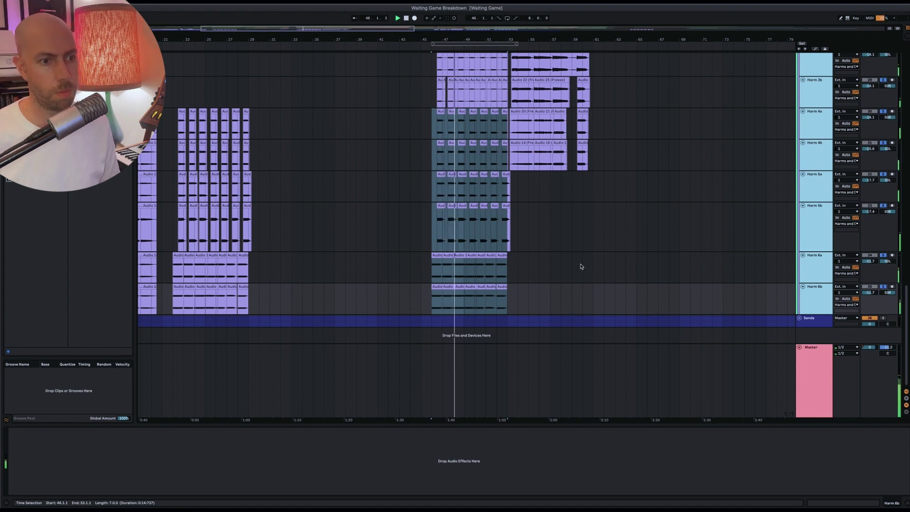
Place the insert marker on the Horns group at bar 61, where the guitar solo begins.
scroll(257, 148, "right", 5)
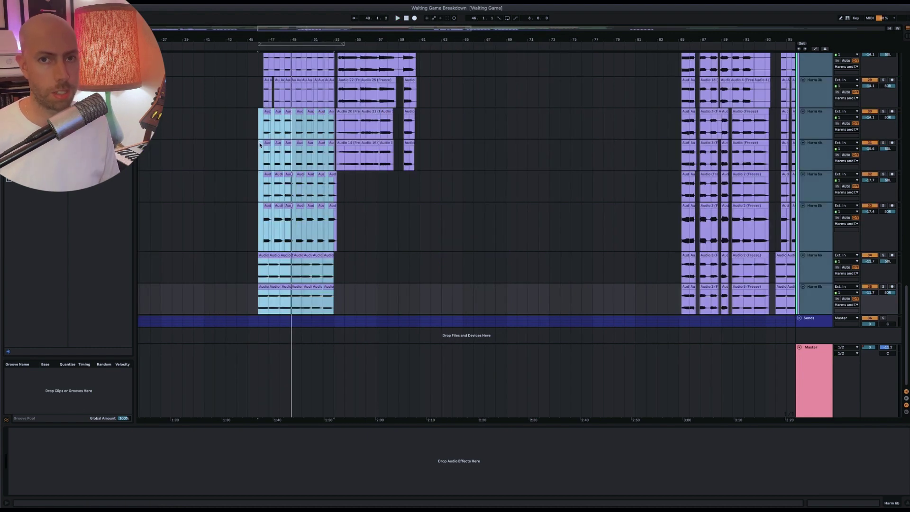
scroll(270, 148, "up", 10)
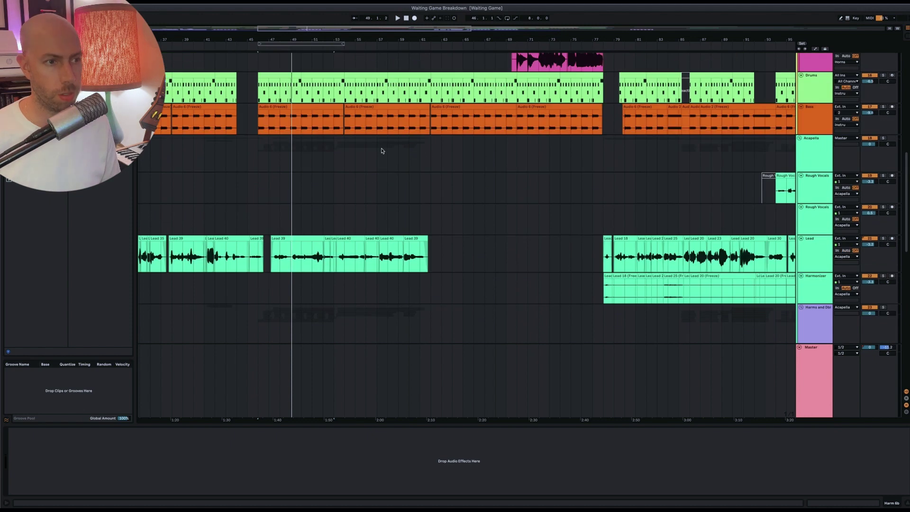
scroll(381, 151, "up", 5)
scroll(381, 151, "right", 5)
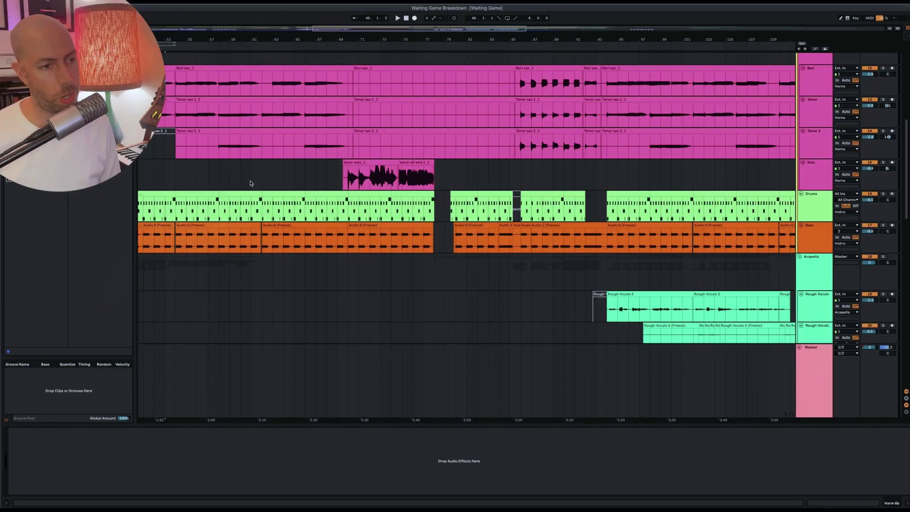
scroll(250, 183, "up", 2)
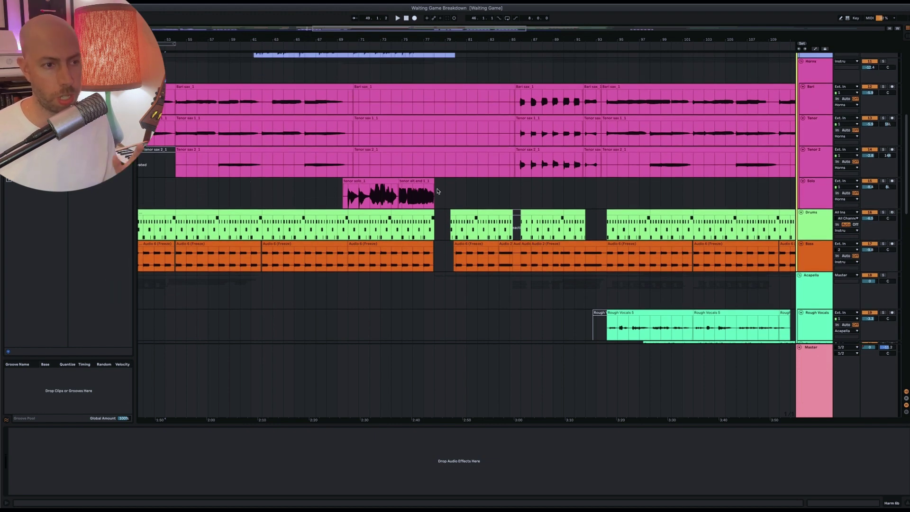
scroll(270, 125, "up", 5)
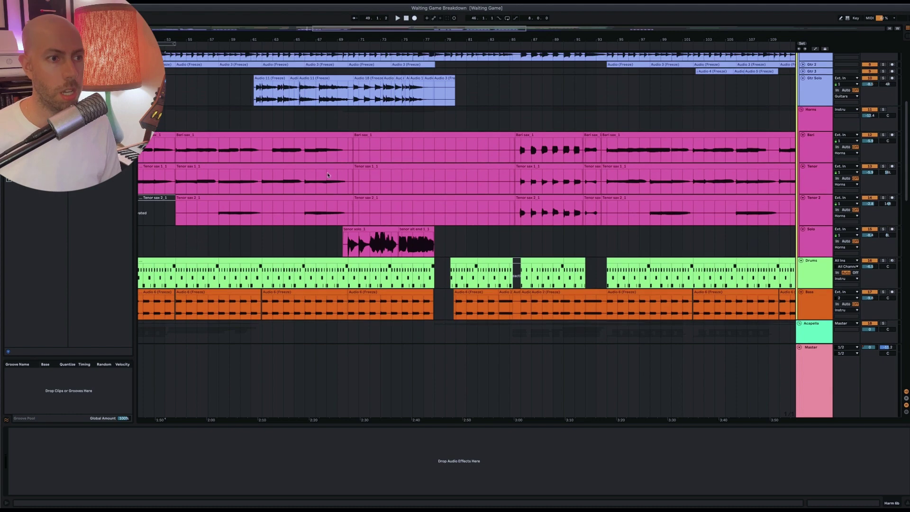
left_click(251, 121)
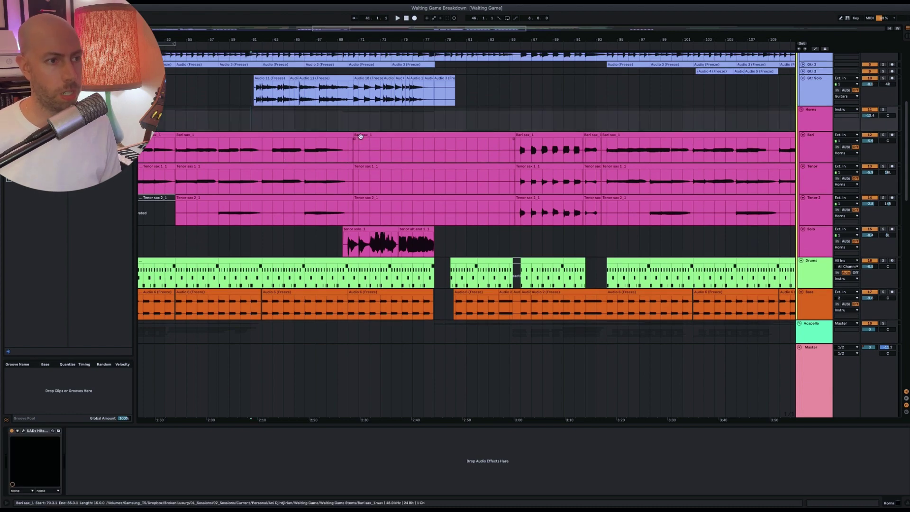
Move the insert marker to the Gtr Solo track at bar 61 and view the guitar and tenor sax solo clips.
scroll(476, 123, "up", 10)
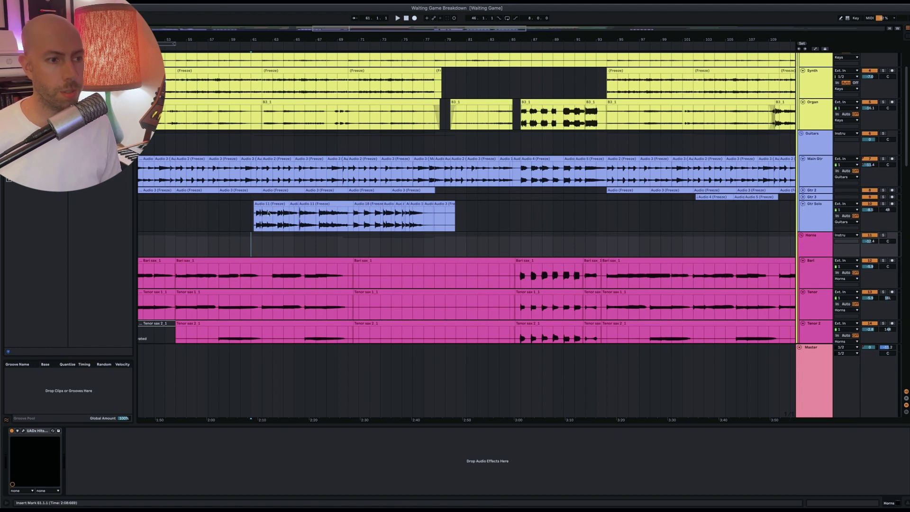
left_click(252, 221)
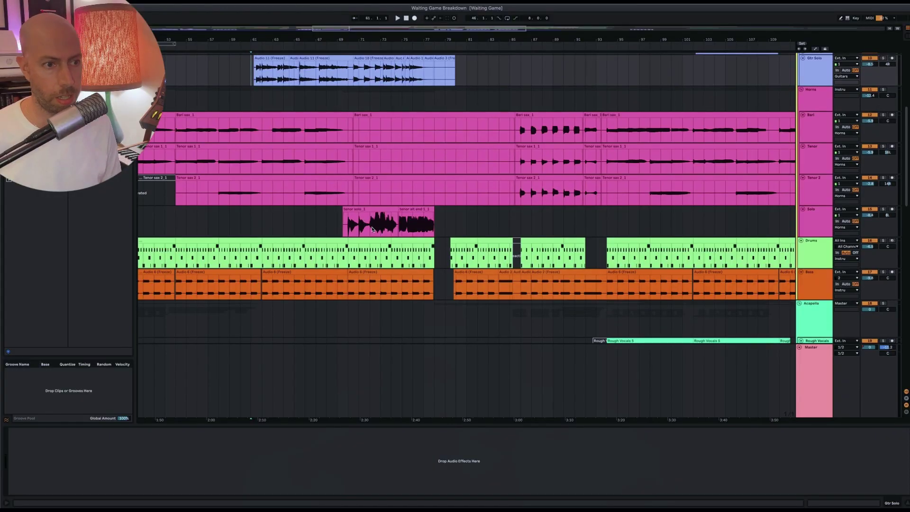
scroll(361, 154, "up", 2)
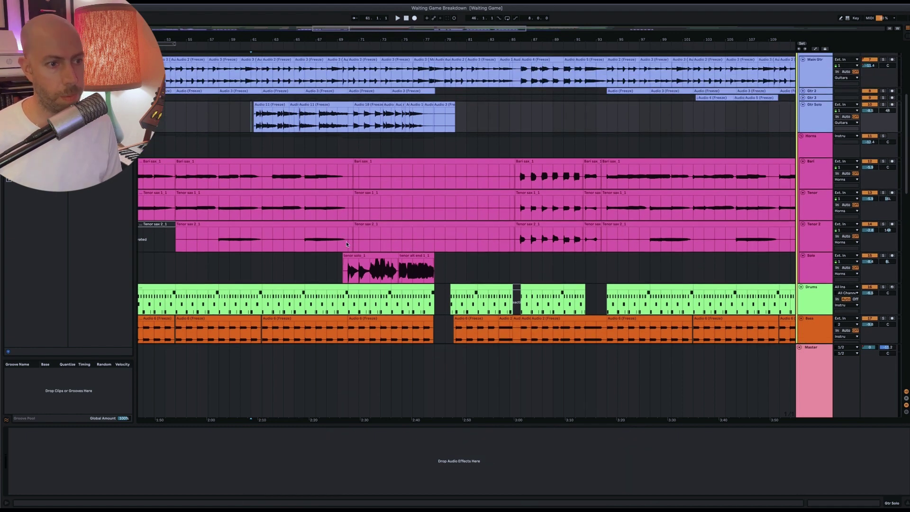
Place the insert marker on the horns' Solo track at bar 69 and play the tenor sax solo.
left_click(327, 242)
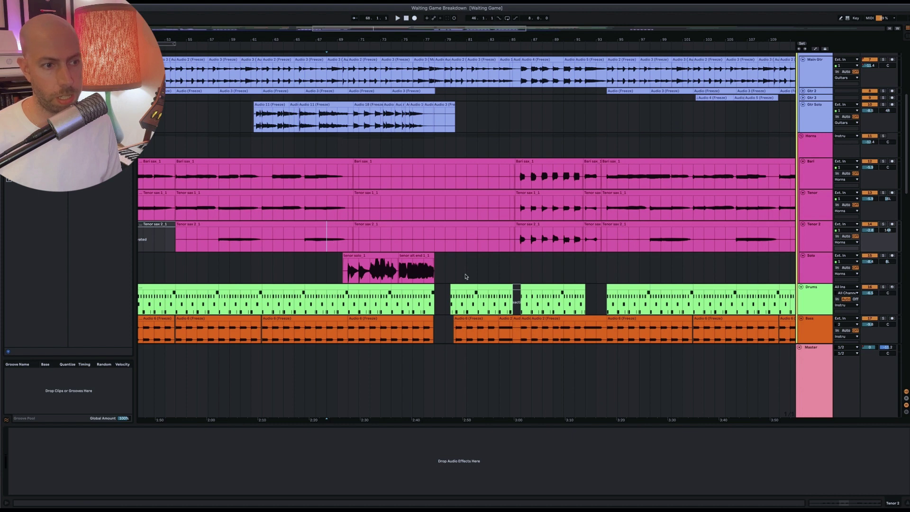
left_click(335, 279)
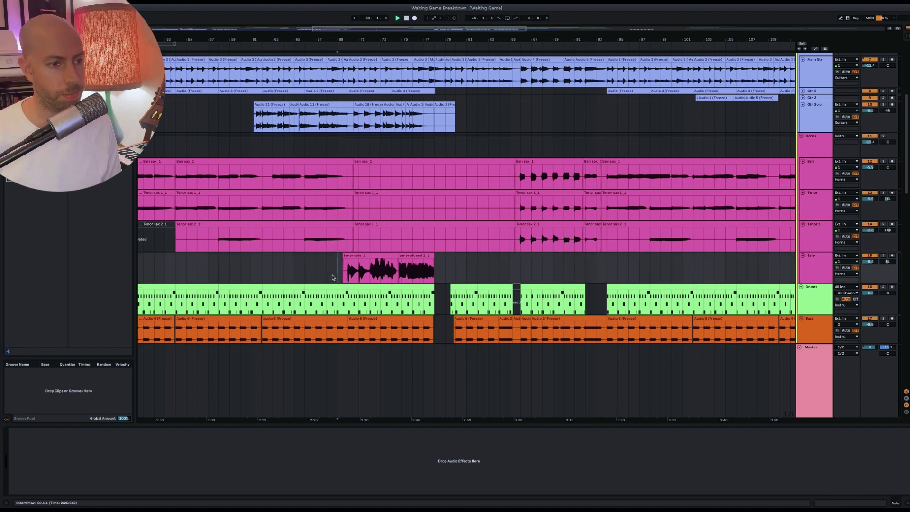
key("space")
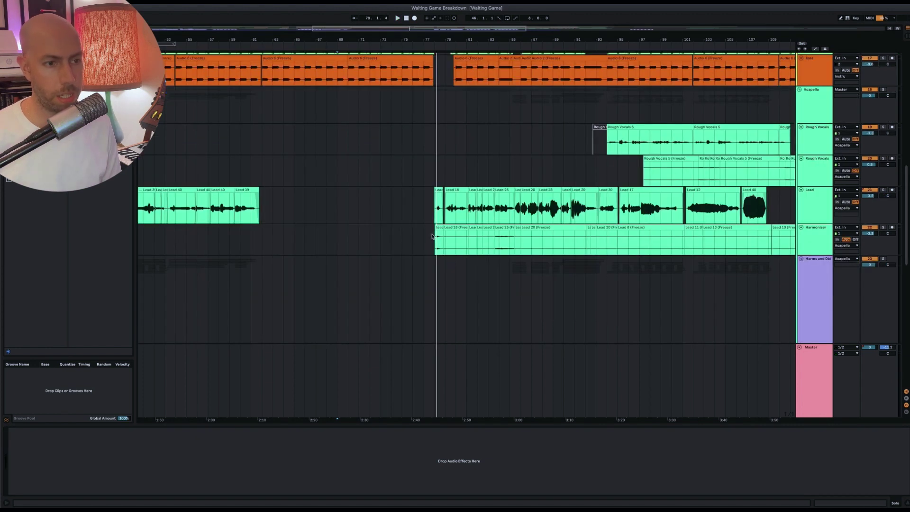
Place the insert marker on the Harmonizer track at bar 78 and look over the lead and harmony vocal tracks below.
left_click(432, 236)
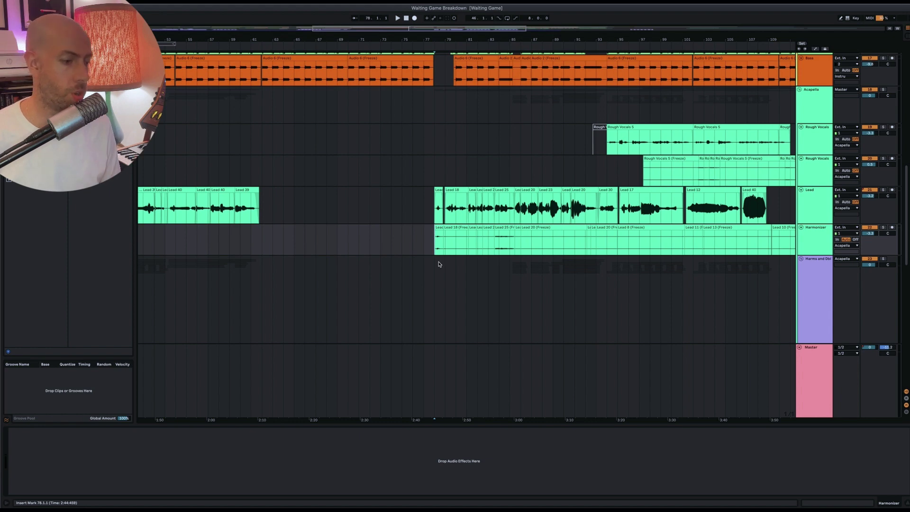
scroll(482, 249, "down", 4)
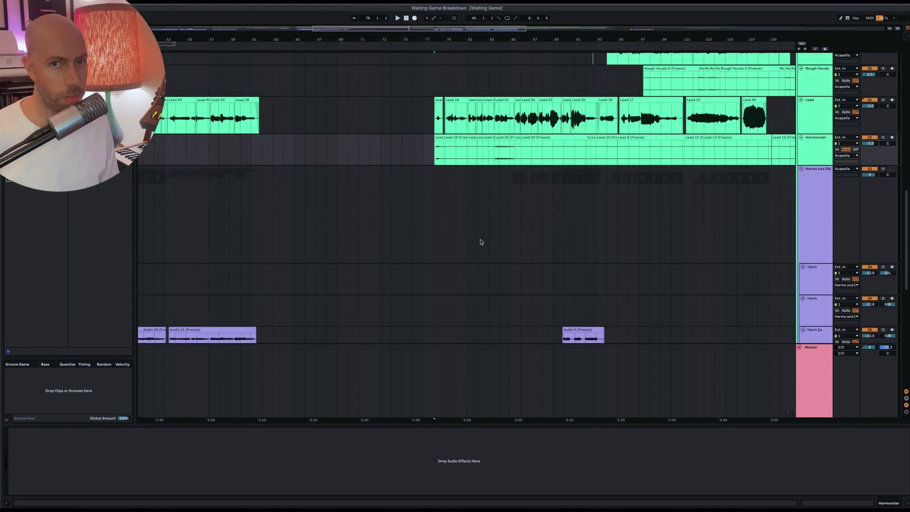
scroll(481, 241, "down", 2)
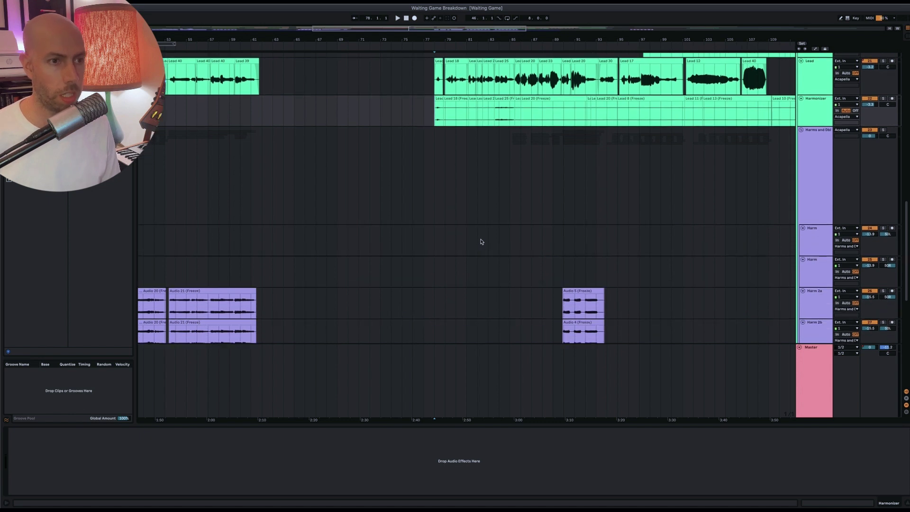
scroll(480, 242, "down", 1)
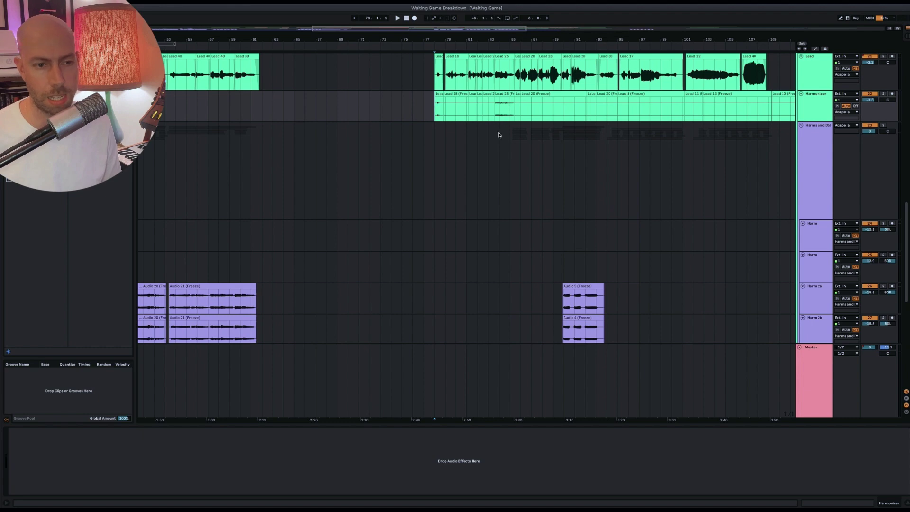
scroll(499, 137, "down", 5)
scroll(498, 142, "up", 8)
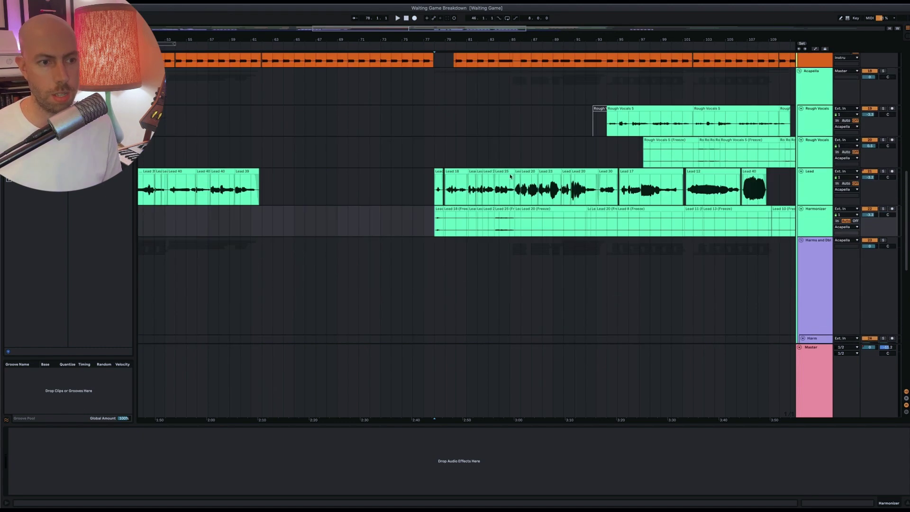
Select the Lead 25 clips on the Lead and Harmonizer tracks around bars 83 to 85 and audition both tracks in solo.
left_click(502, 208)
left_click(503, 171, "shift")
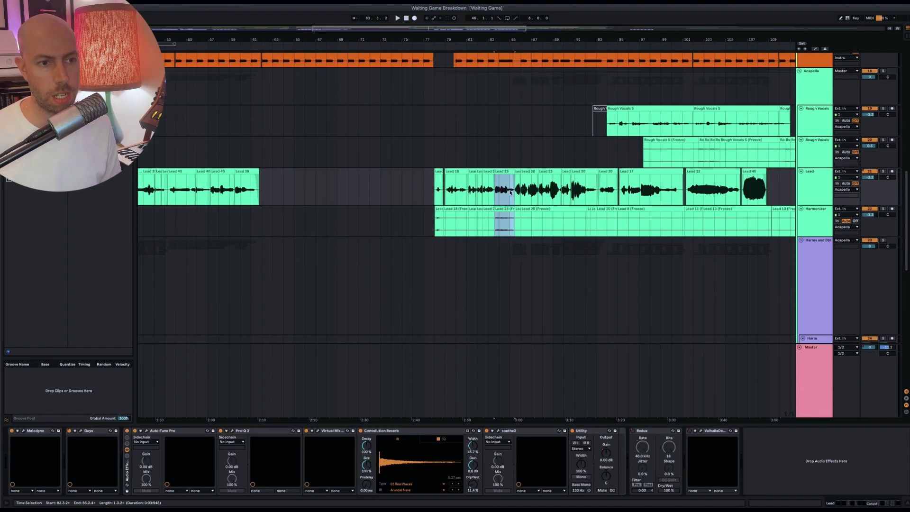
left_click_drag(493, 42, 501, 58)
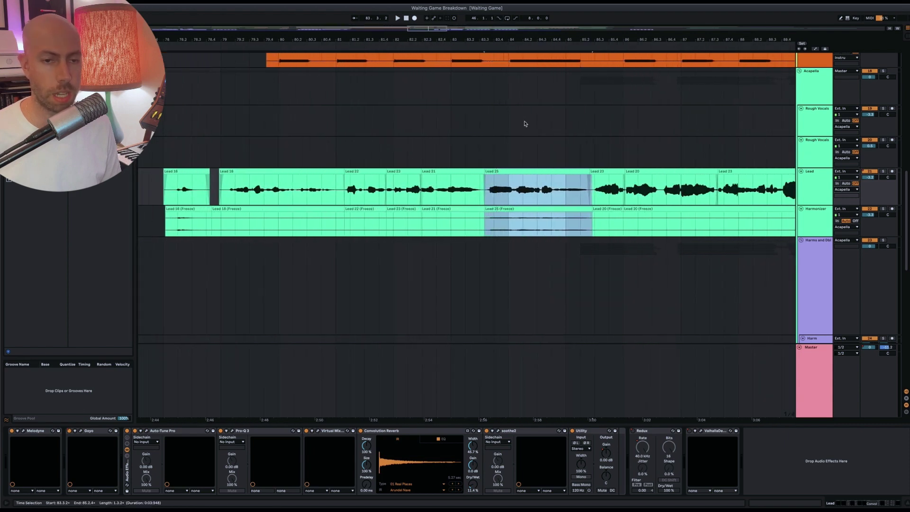
key("space")
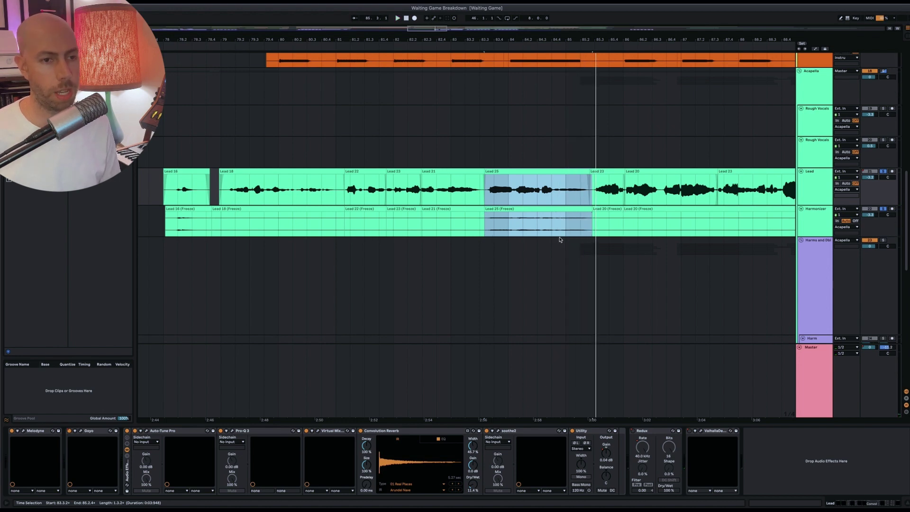
key("space")
Add the Harms and Dbls group to the soloed vocals and review its harmony clips starting around bar 85.
scroll(561, 240, "right", 5)
scroll(485, 238, "down", 8)
scroll(882, 127, "up", 6)
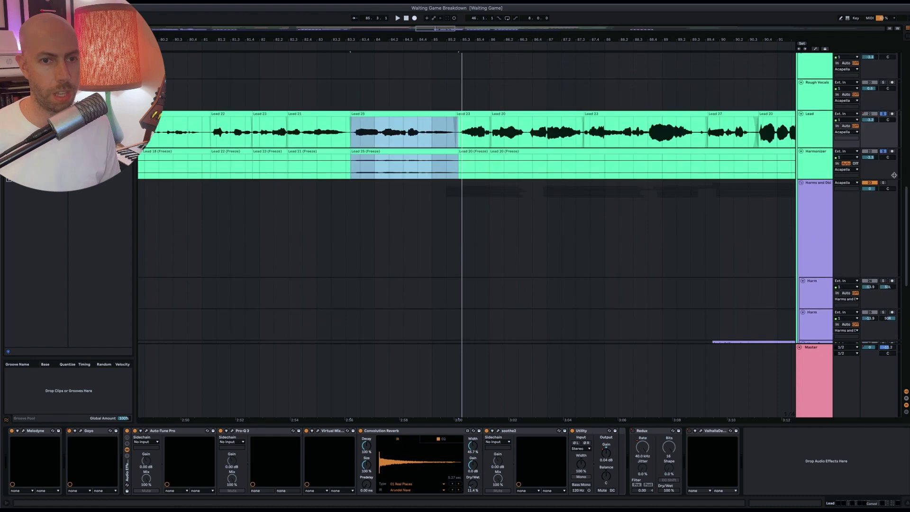
left_click(883, 182)
scroll(396, 217, "down", 5)
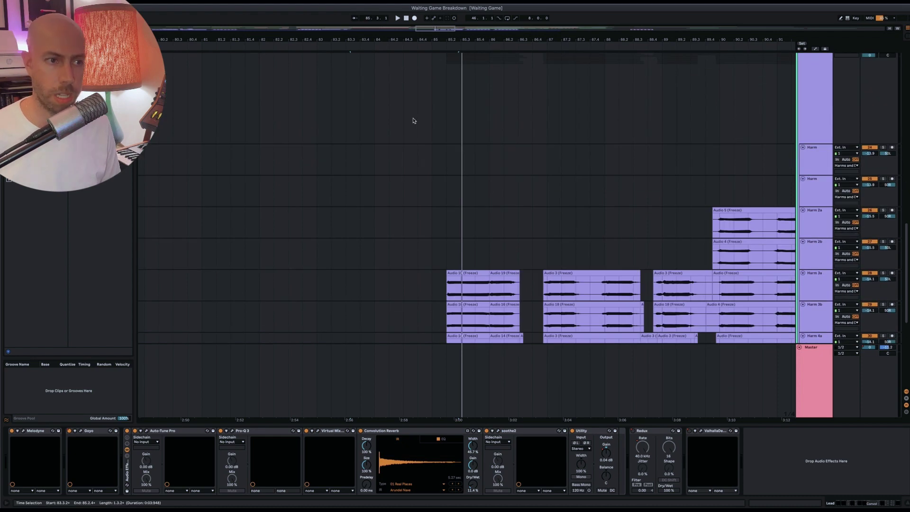
scroll(368, 138, "up", 8)
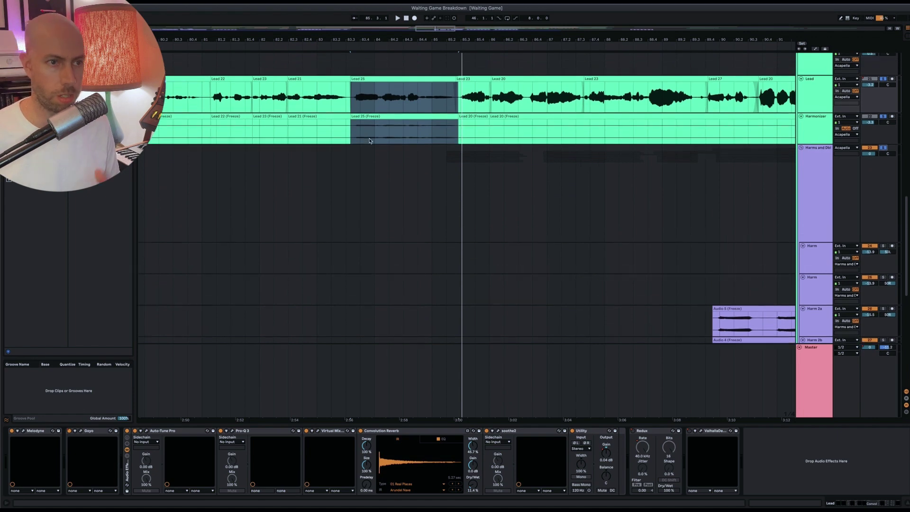
scroll(427, 143, "down", 5)
scroll(428, 143, "down", 1)
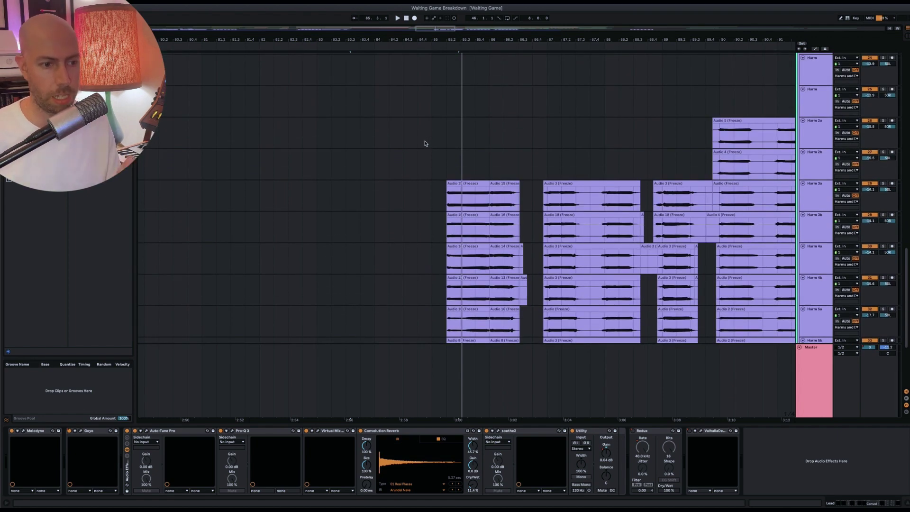
Play the lead, Harmonizer and Harm 2a to Harm 6b vocals together from bar 85 while following their clips.
key("space")
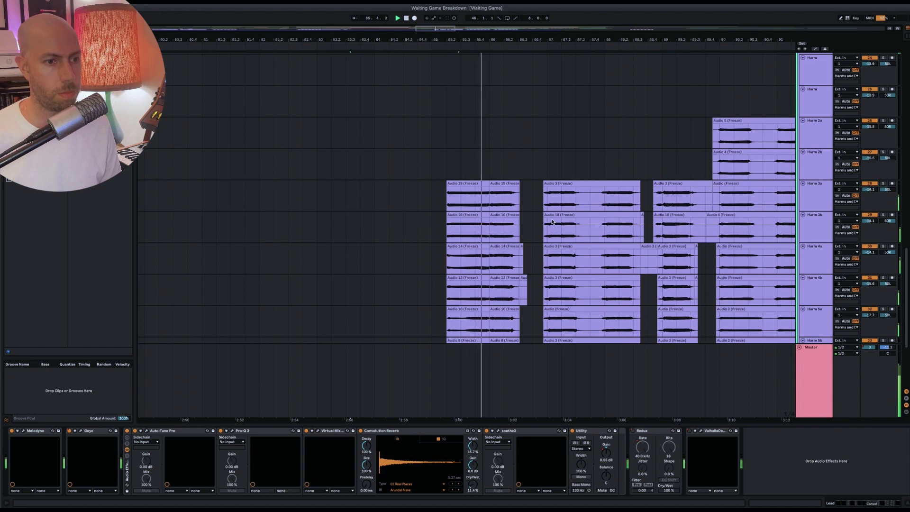
scroll(551, 222, "down", 5)
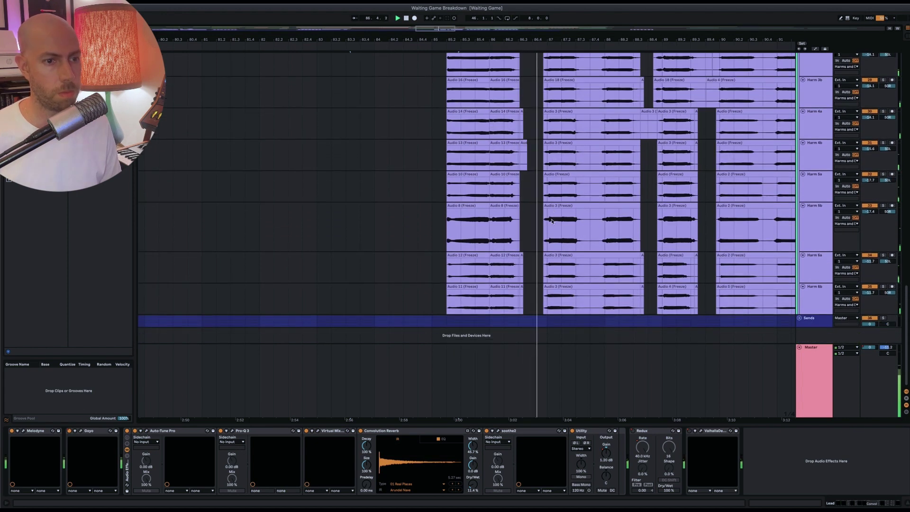
scroll(551, 221, "up", 8)
scroll(551, 221, "up", 5)
scroll(521, 221, "right", 10)
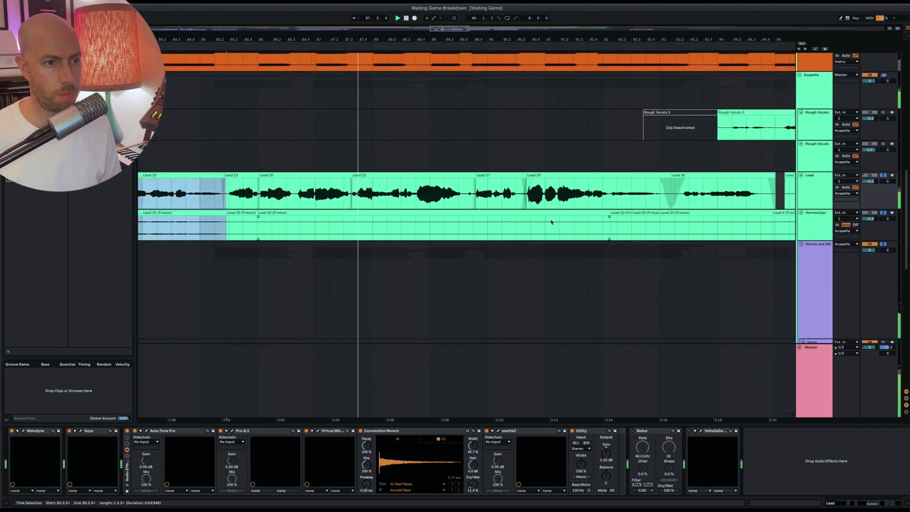
scroll(460, 223, "down", 5)
scroll(460, 222, "down", 10)
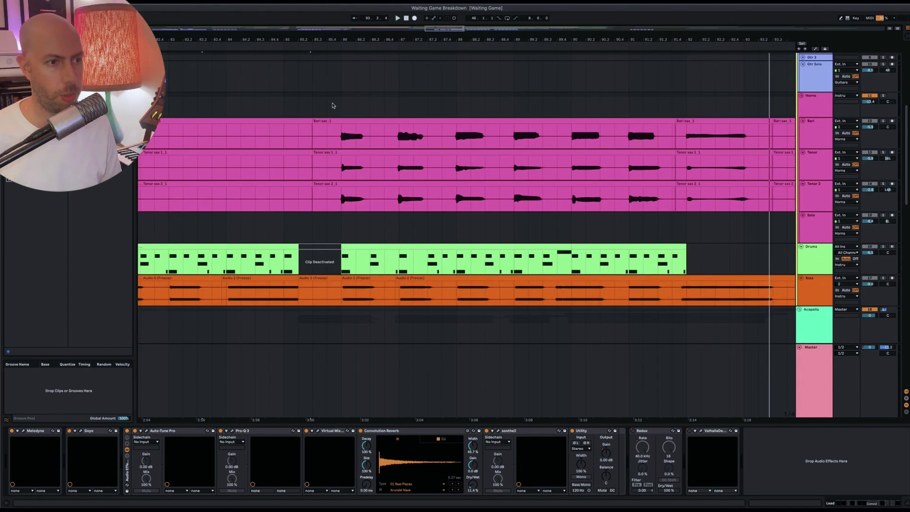
Place the insert marker on the Horns group at bar 86 and audition the sax stabs in solo.
left_click(340, 106)
scroll(346, 131, "up", 5)
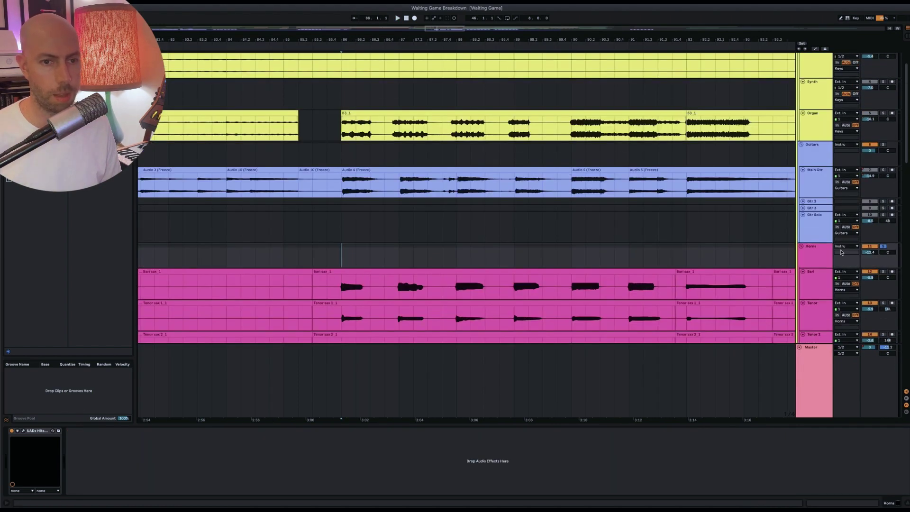
scroll(584, 264, "down", 3)
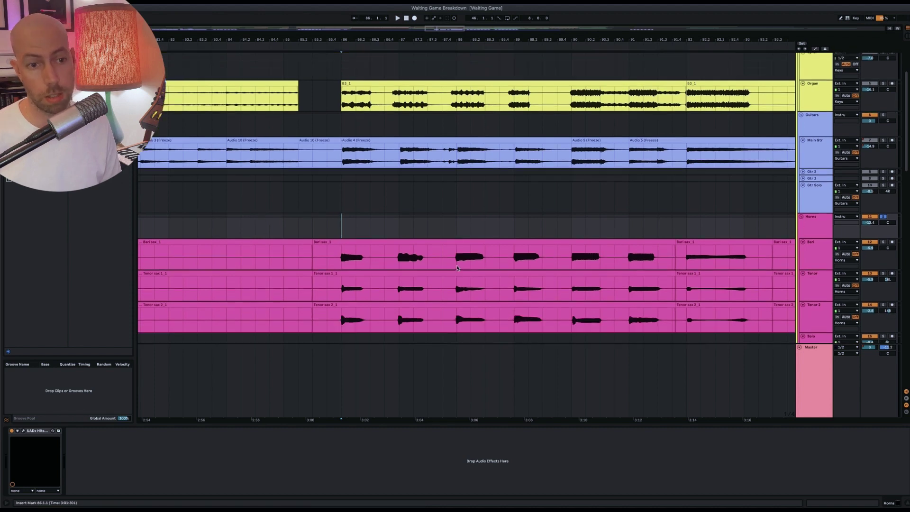
key("space")
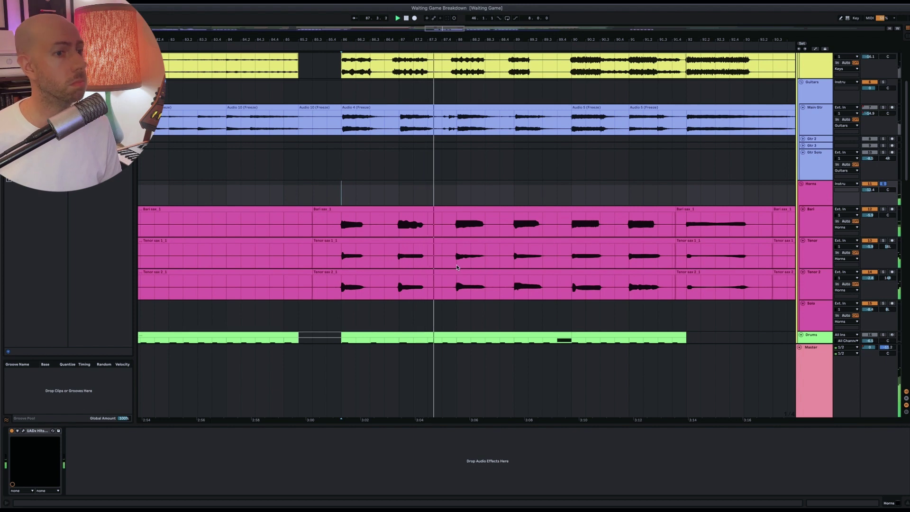
scroll(721, 232, "up", 2)
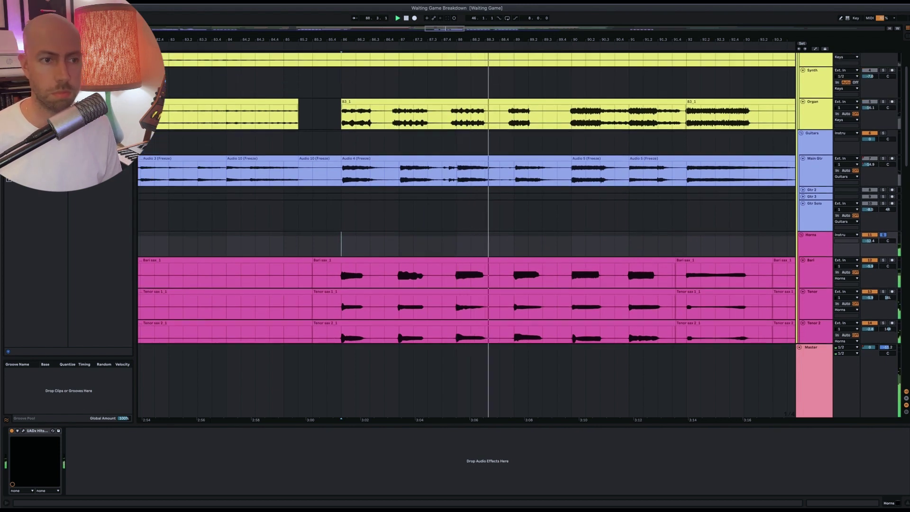
scroll(883, 161, "up", 1)
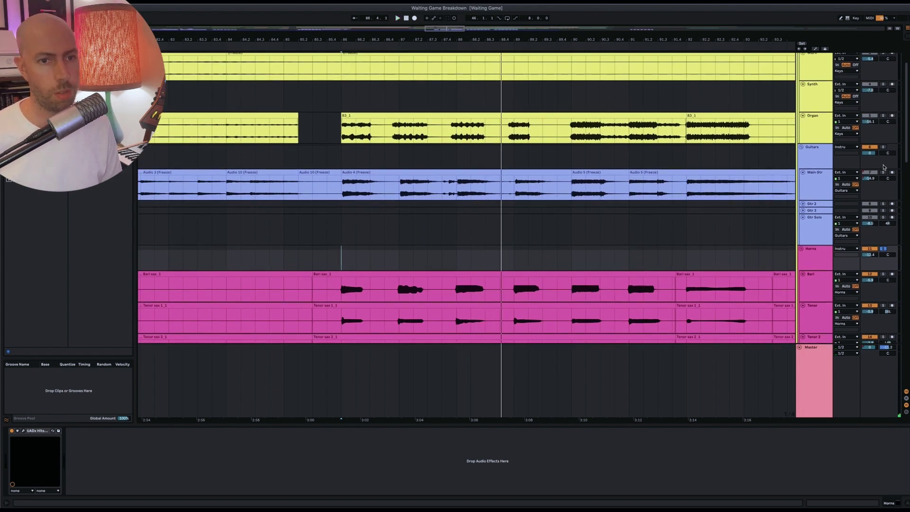
Solo the Organ and Main Gtr tracks along with the horns and review the drum and bass clips in this section.
left_click(883, 117)
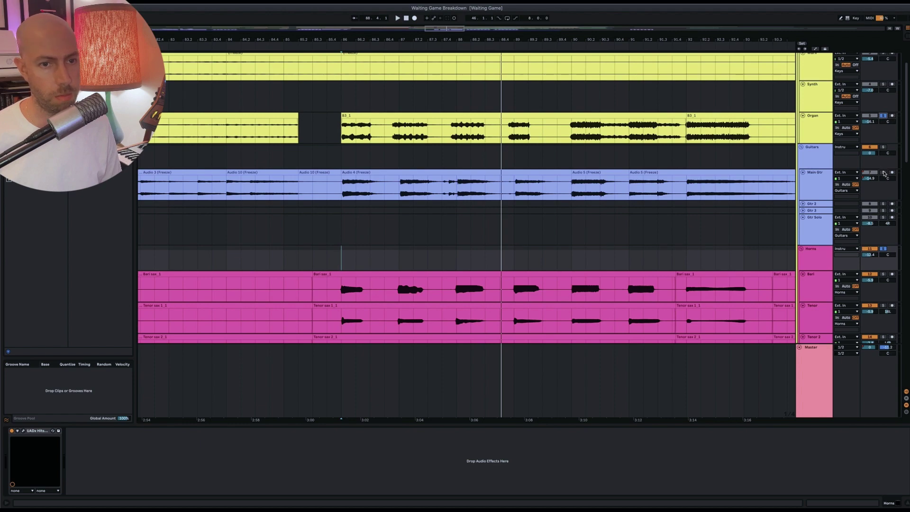
left_click(883, 173)
scroll(876, 182, "up", 5)
scroll(381, 246, "down", 15)
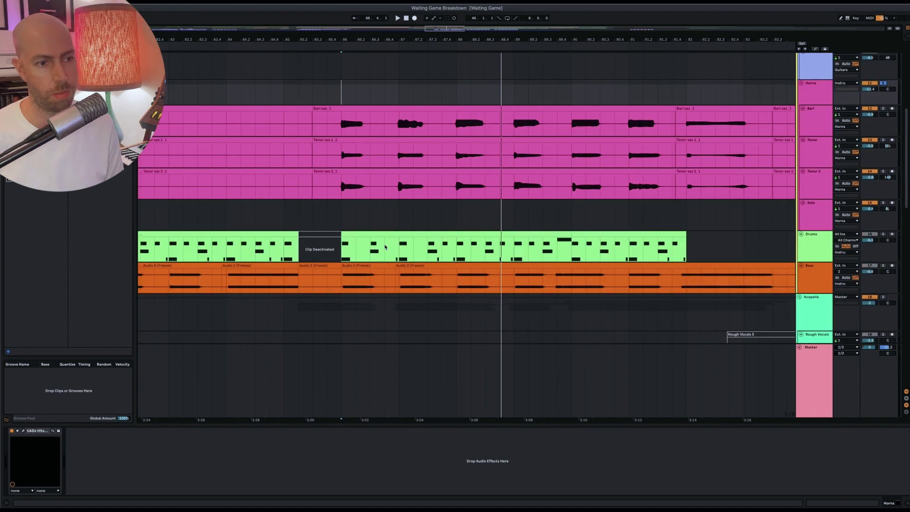
scroll(386, 245, "down", 6)
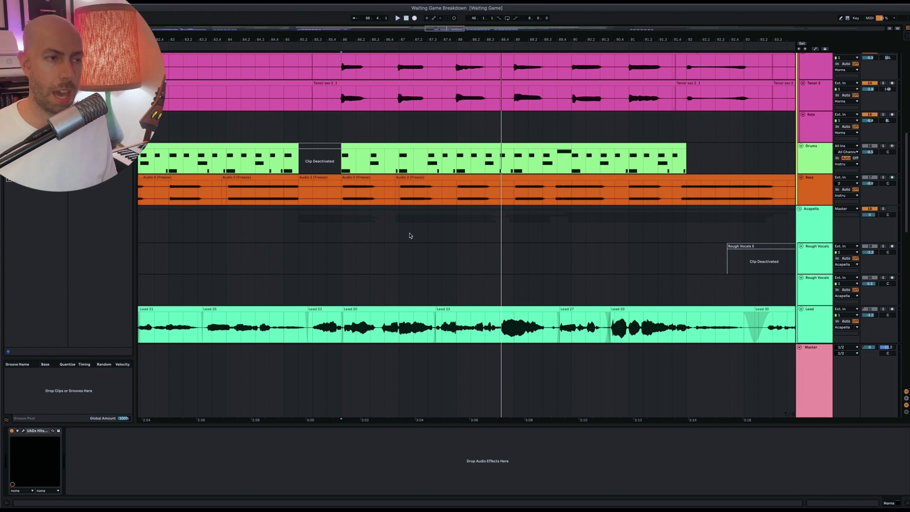
Play the soloed organ, main guitar and horns together from bar 86 and follow their clips.
key("space")
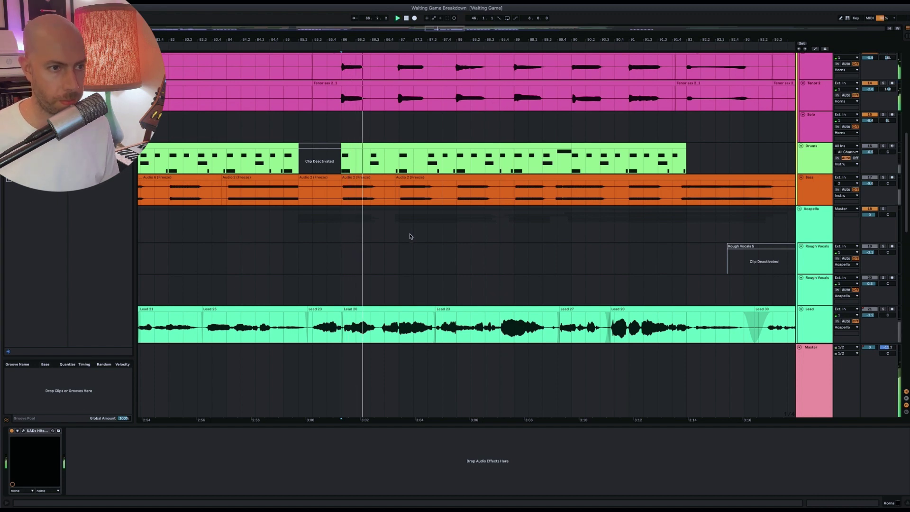
scroll(411, 237, "up", 3)
scroll(411, 238, "up", 10)
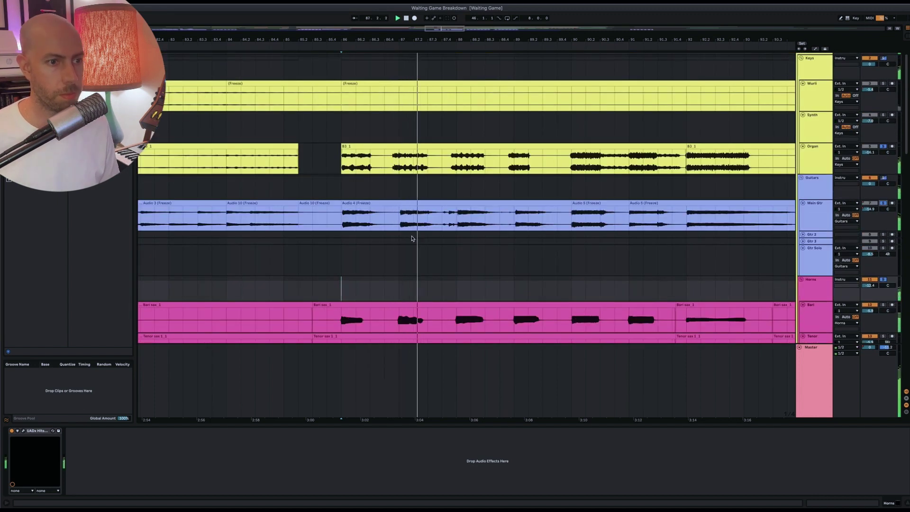
scroll(412, 238, "up", 1)
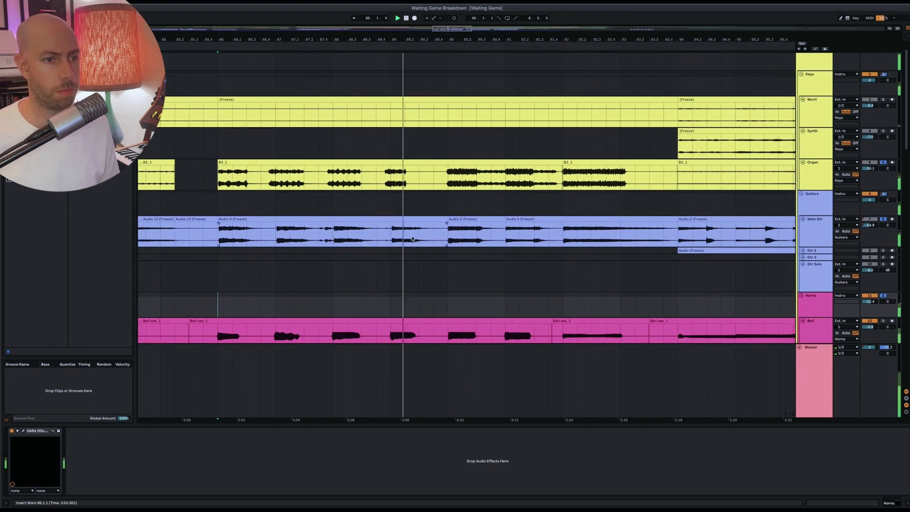
scroll(345, 254, "down", 11)
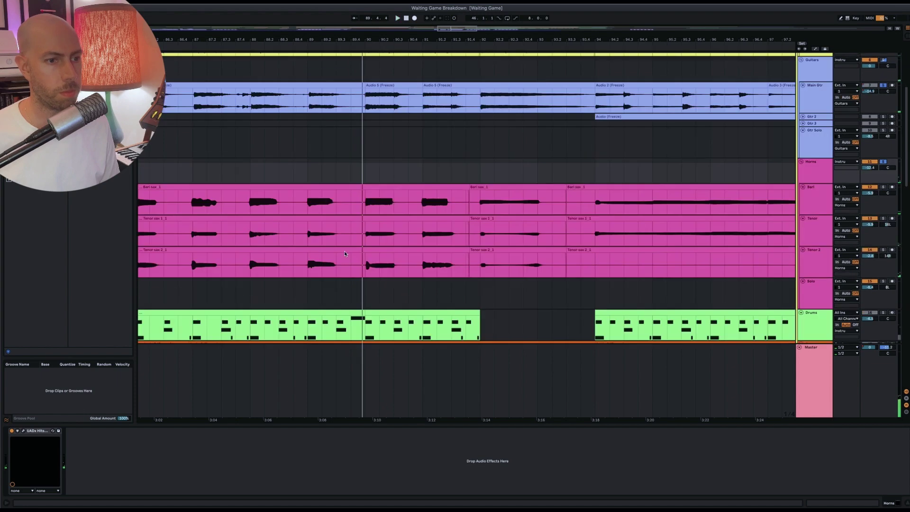
Place the insert marker on the Lead track at bar 92, move it to Rough Vocals at bar 94, and view the outro vocal clips.
scroll(431, 229, "down", 9)
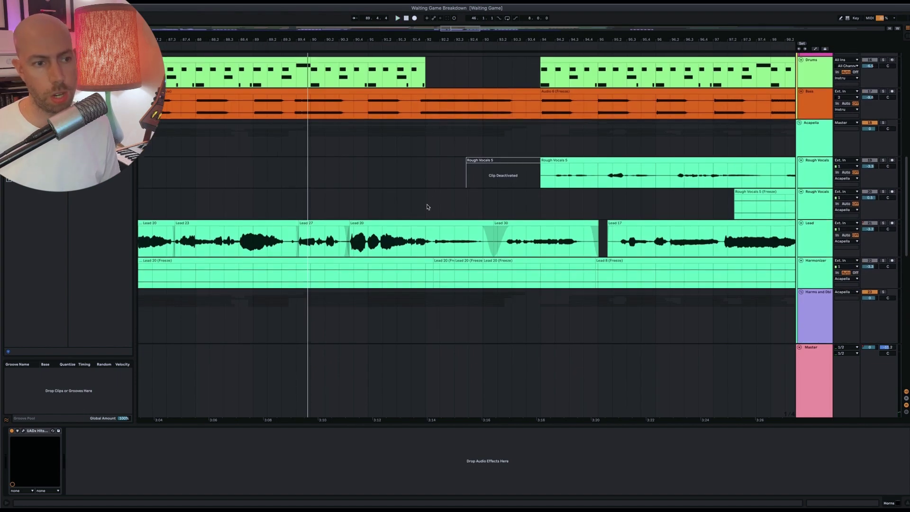
left_click(419, 241)
left_click(421, 240)
scroll(421, 241, "right", 10)
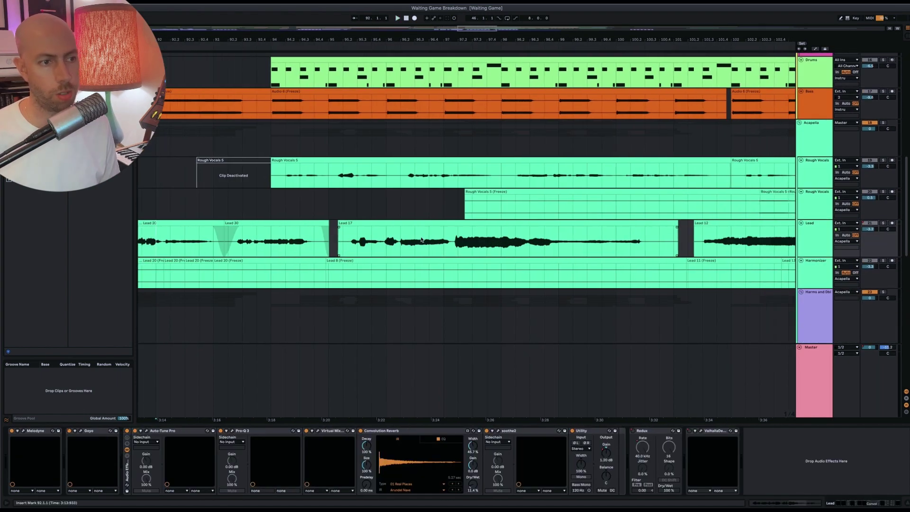
left_click(274, 176)
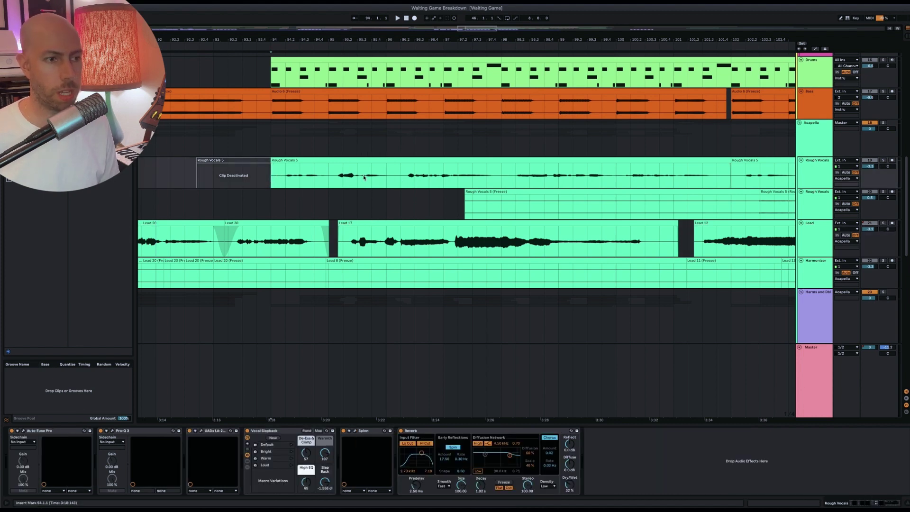
left_click_drag(386, 39, 386, 9)
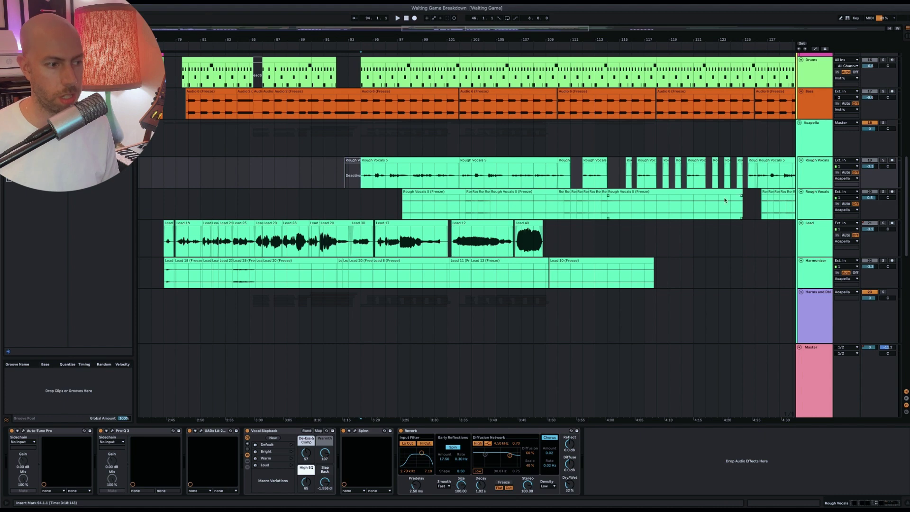
Audition the upper Rough Vocals track in solo and examine its Pro-Q 3 and LA-2A settings.
left_click(816, 168)
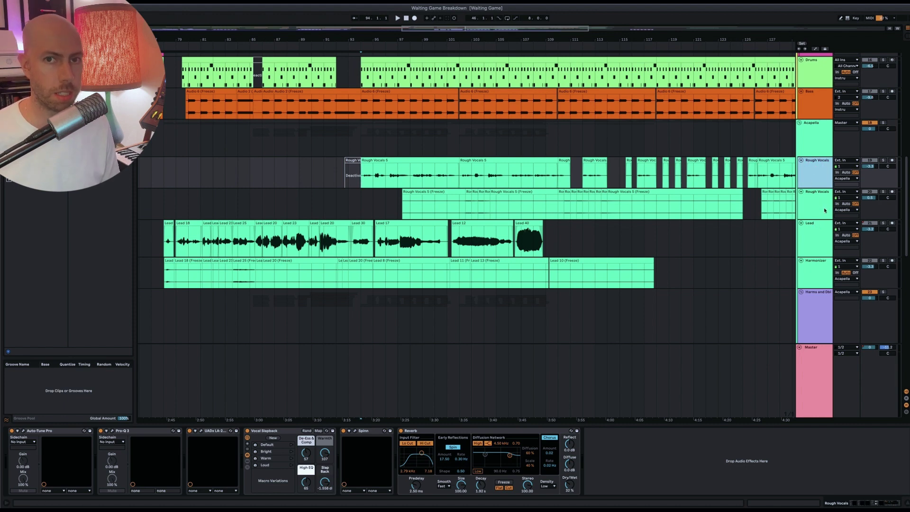
key("space")
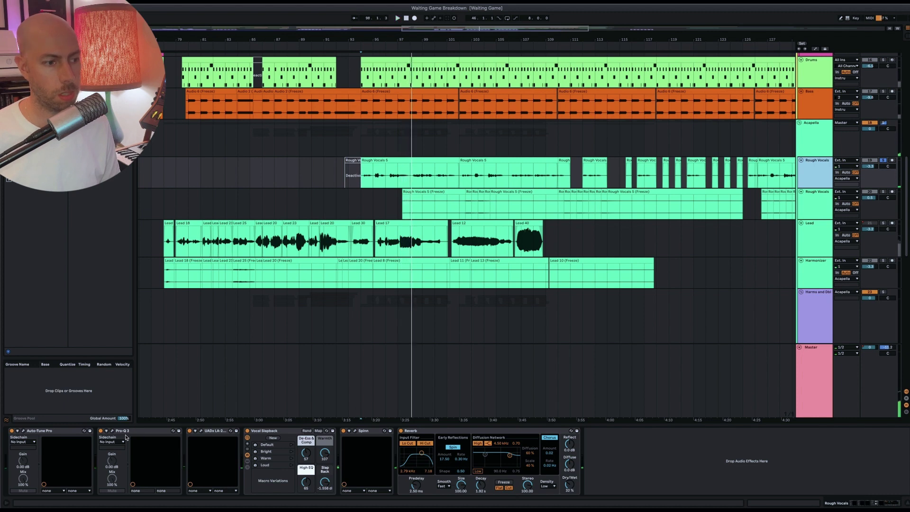
left_click(111, 431)
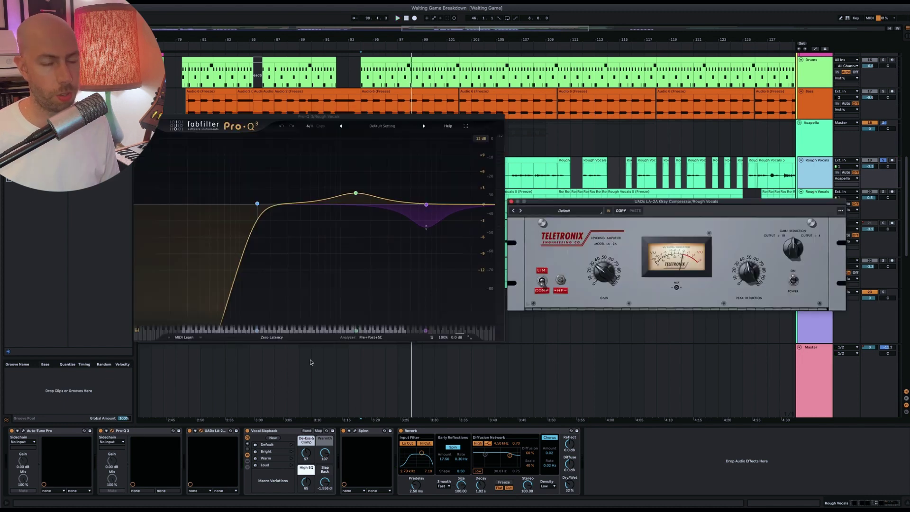
mouse_move(349, 217)
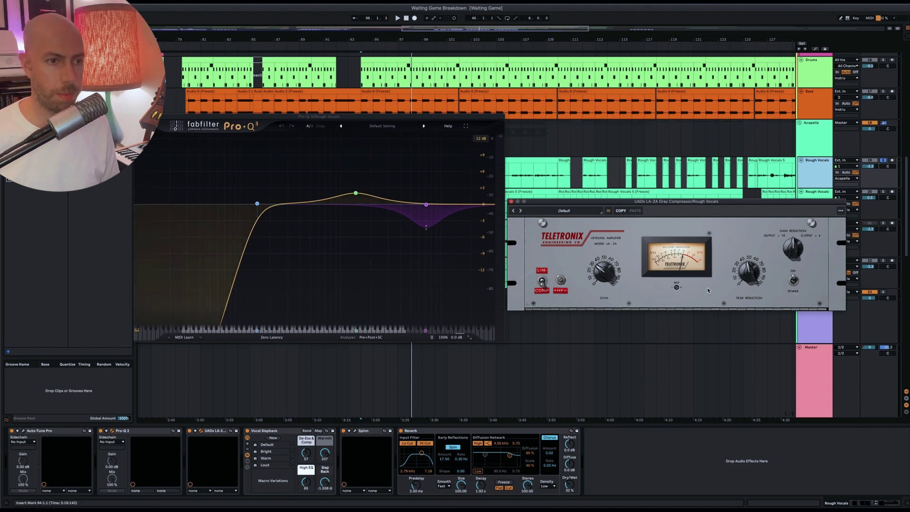
key("space")
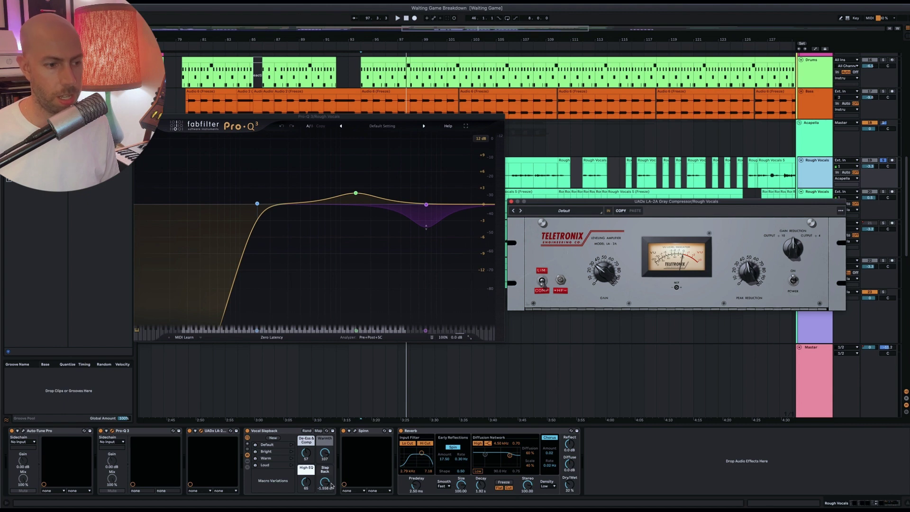
Open the Spinn rotary effect on Rough Vocals and compare the soloed vocal with the effect bypassed and enabled.
left_click(355, 432)
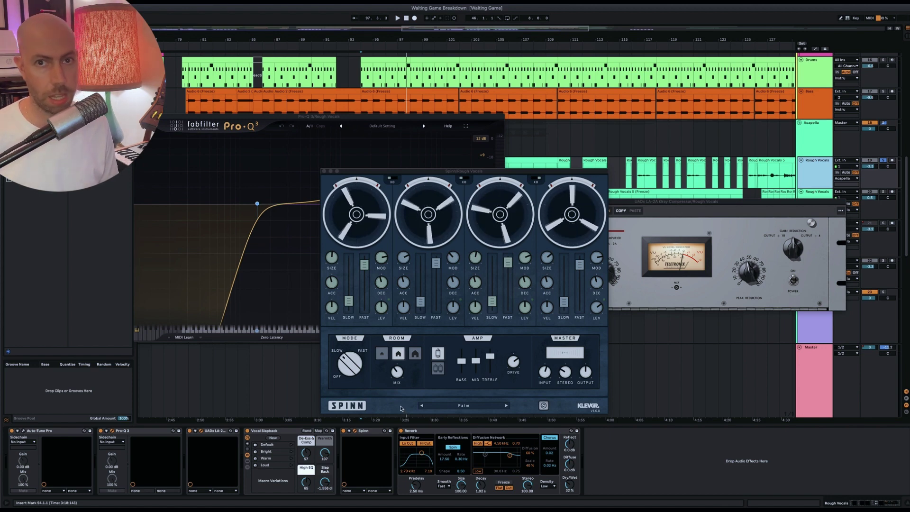
left_click(344, 432)
key("space")
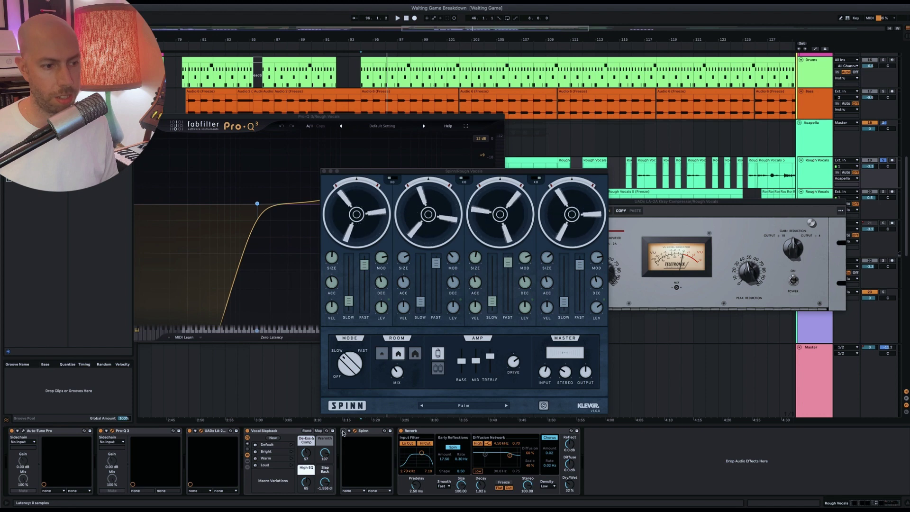
left_click(343, 430)
key("space")
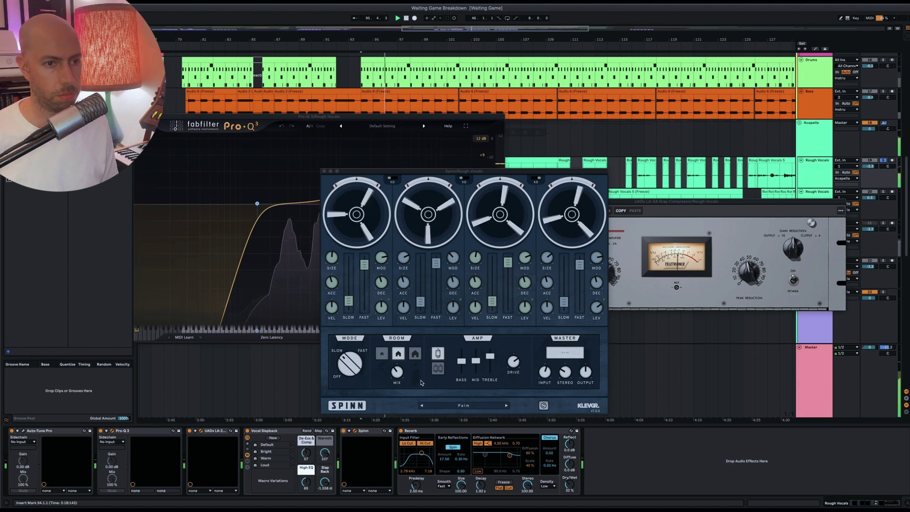
Close the Spinn, LA-2A and Pro-Q 3 plugin windows.
left_click(324, 171)
left_click(511, 201)
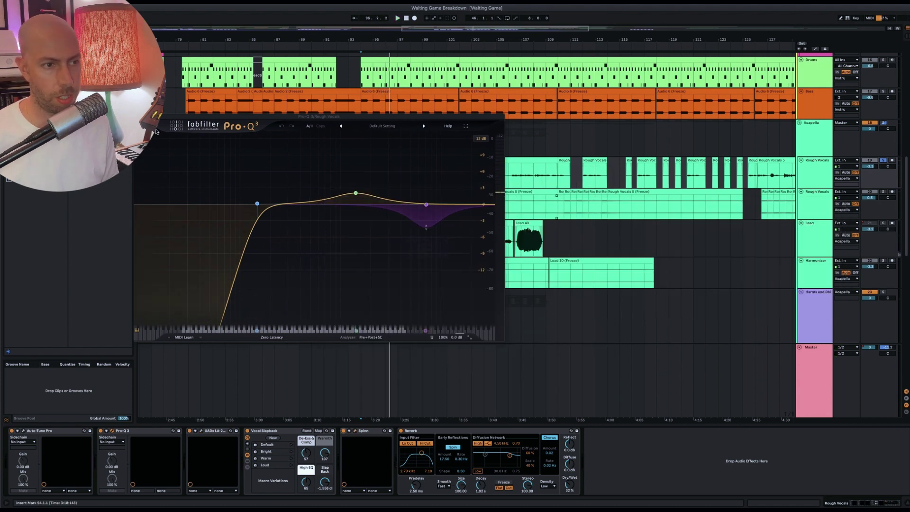
left_click(138, 116)
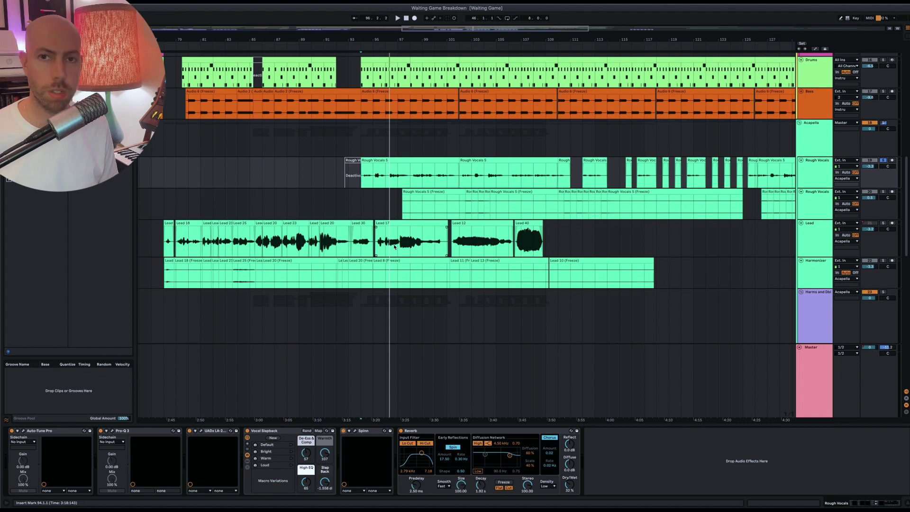
Select the Master track, open its Gullfoss plugin and play the mix from bar 93 to watch the processing.
scroll(401, 255, "down", 3)
scroll(426, 247, "up", 8)
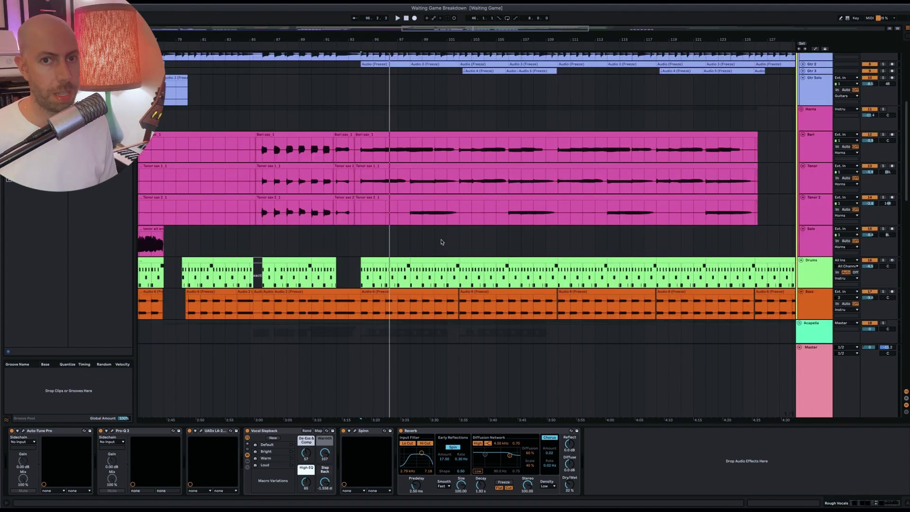
scroll(441, 246, "down", 8)
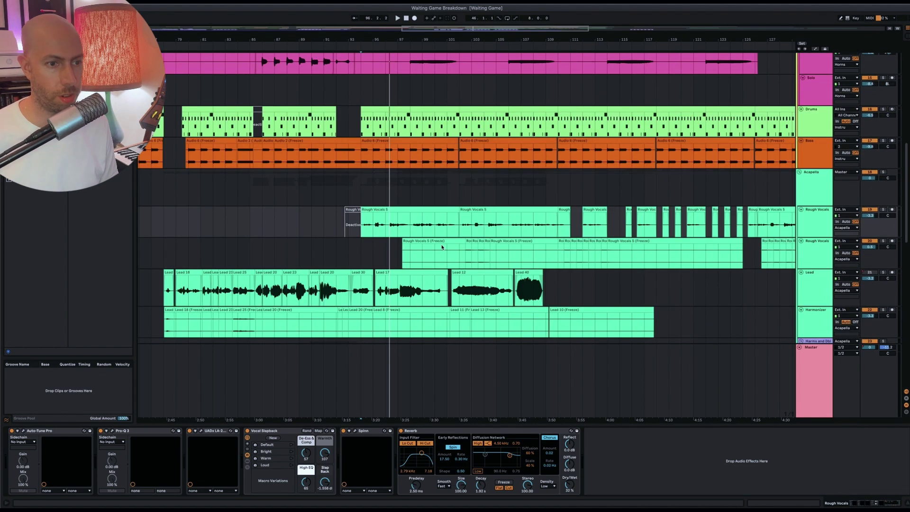
scroll(441, 247, "down", 1)
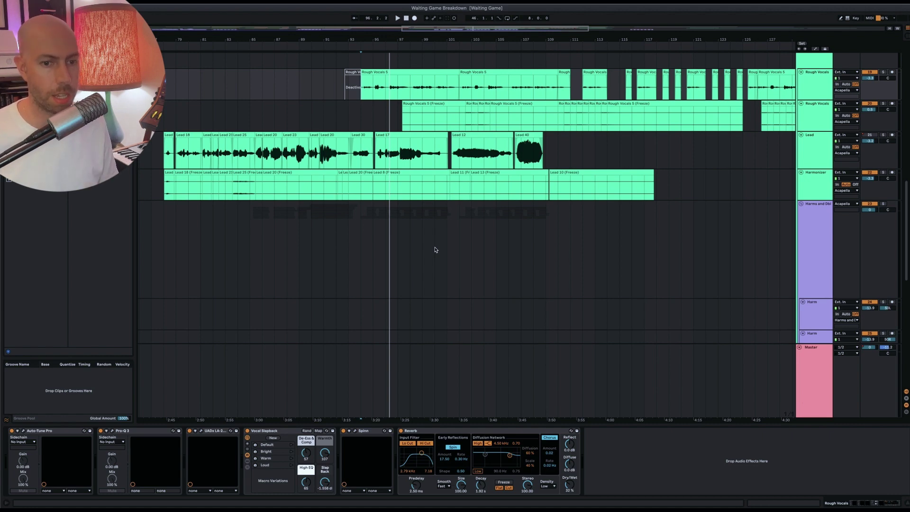
left_click(816, 378)
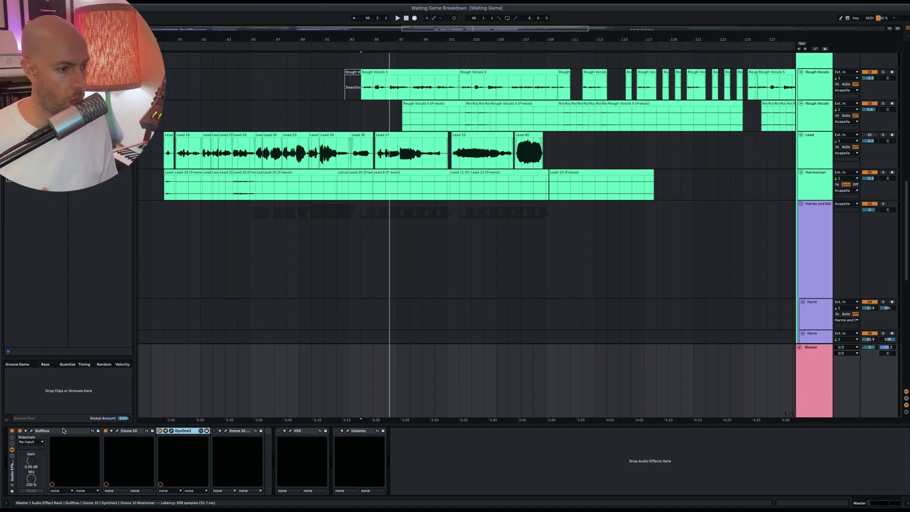
left_click(31, 431)
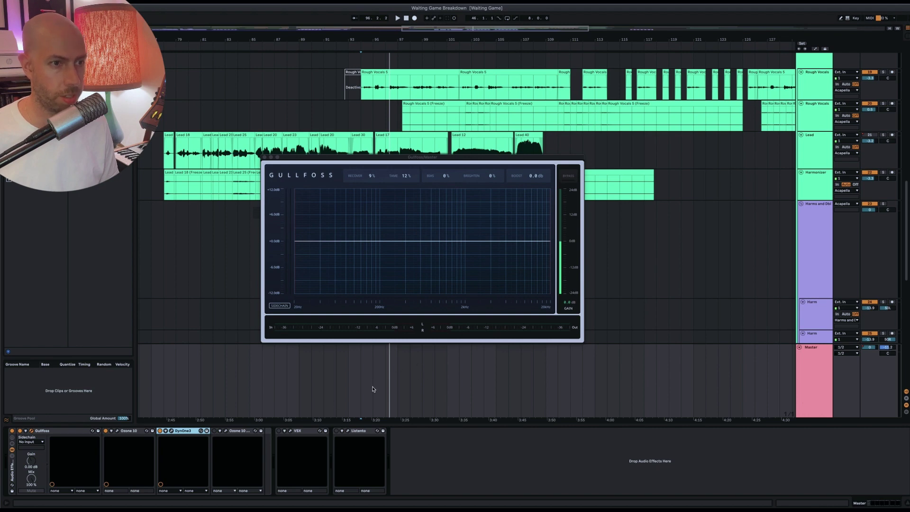
left_click(349, 387)
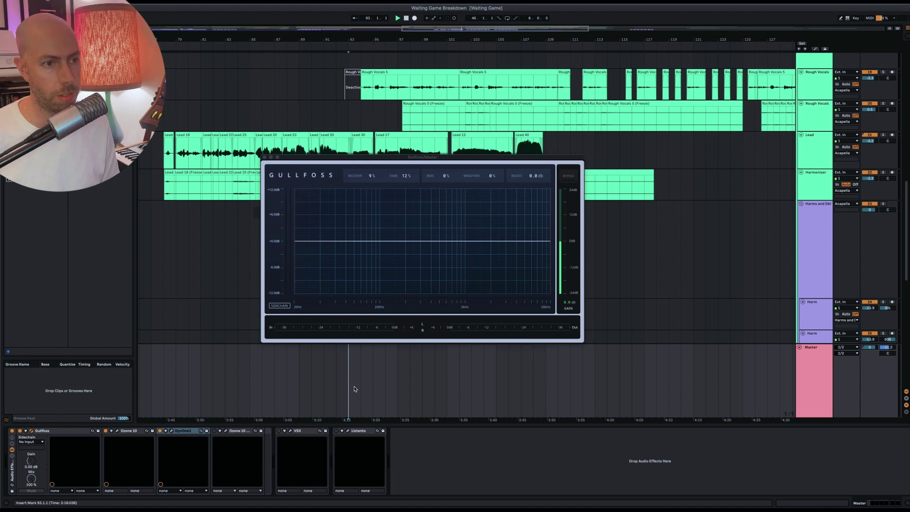
key("space")
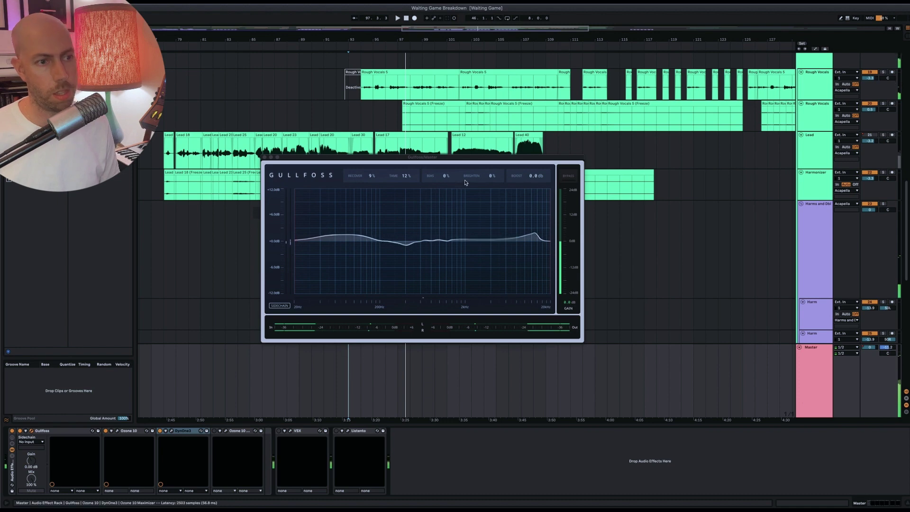
Open Ozone 10 on the Master and look through its Stabilizer, Impact, Imager and Dynamic EQ modules.
left_click_drag(428, 174, 443, 133)
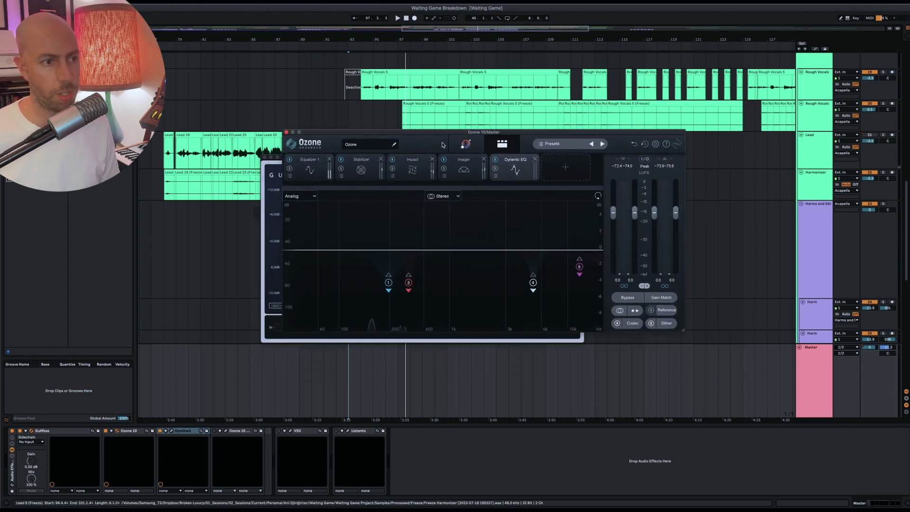
left_click(363, 173)
left_click(412, 170)
left_click(469, 170)
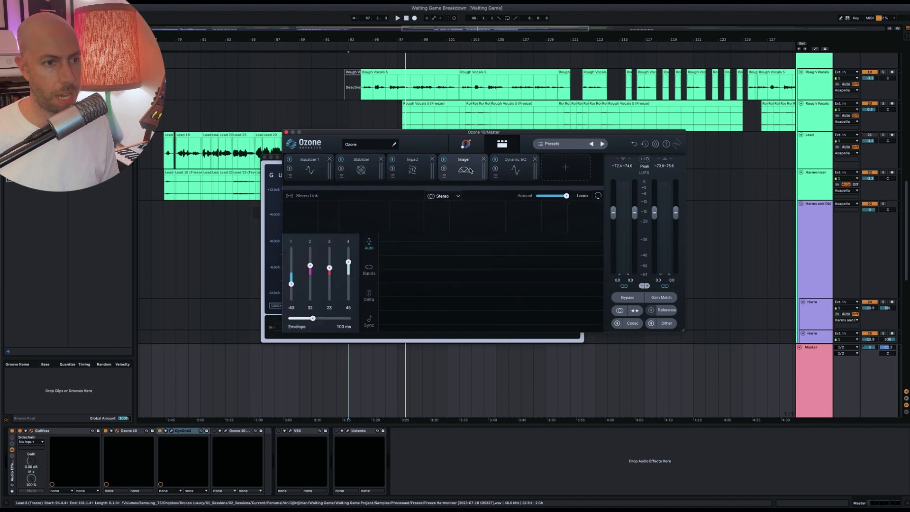
left_click(512, 171)
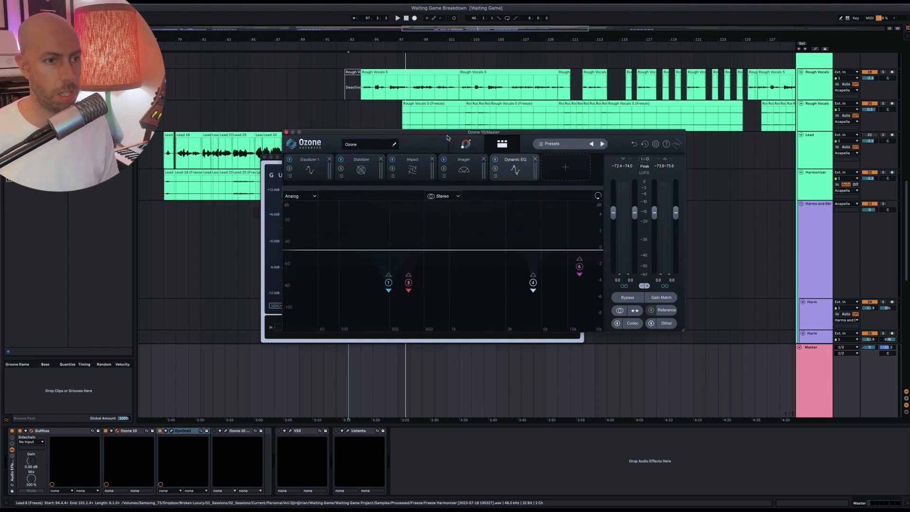
Arrange the Ozone 10 and Gullfoss windows so both can be seen, and review Ozone's Equalizer, Stabilizer and Impact modules.
left_click_drag(447, 137, 474, 220)
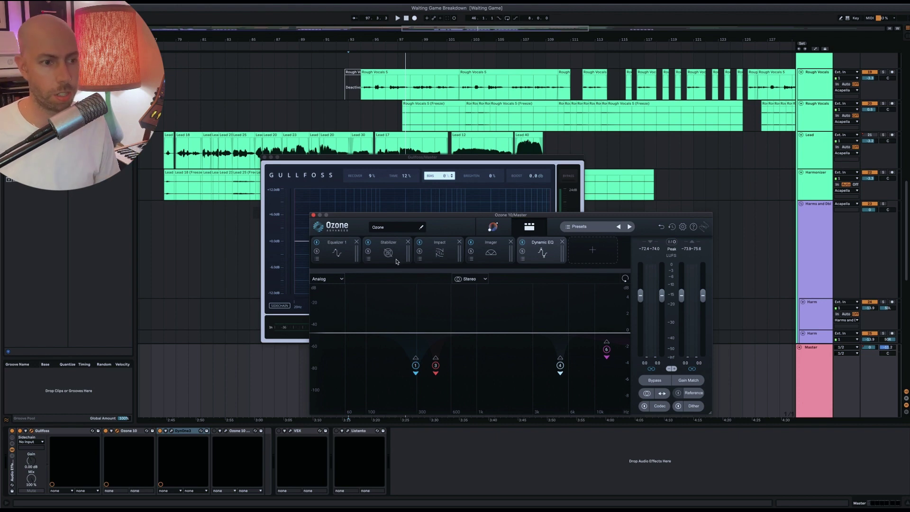
left_click(336, 254)
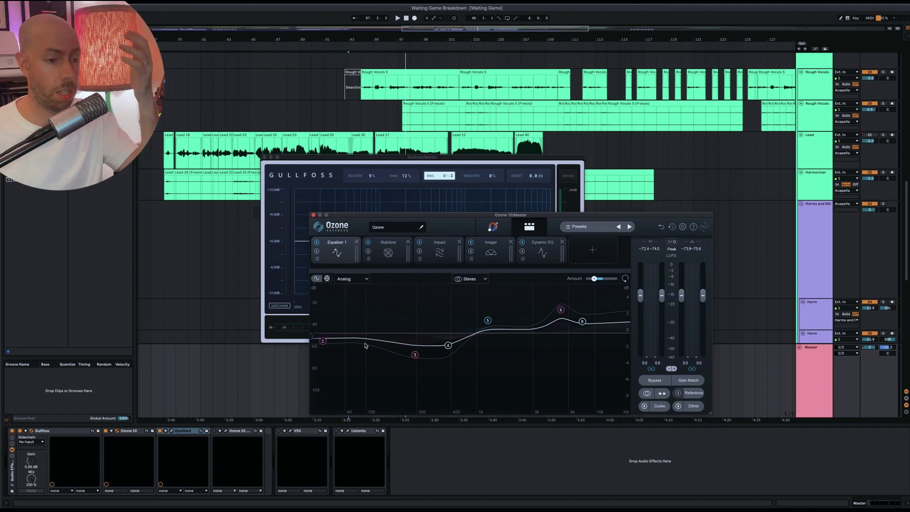
left_click(389, 253)
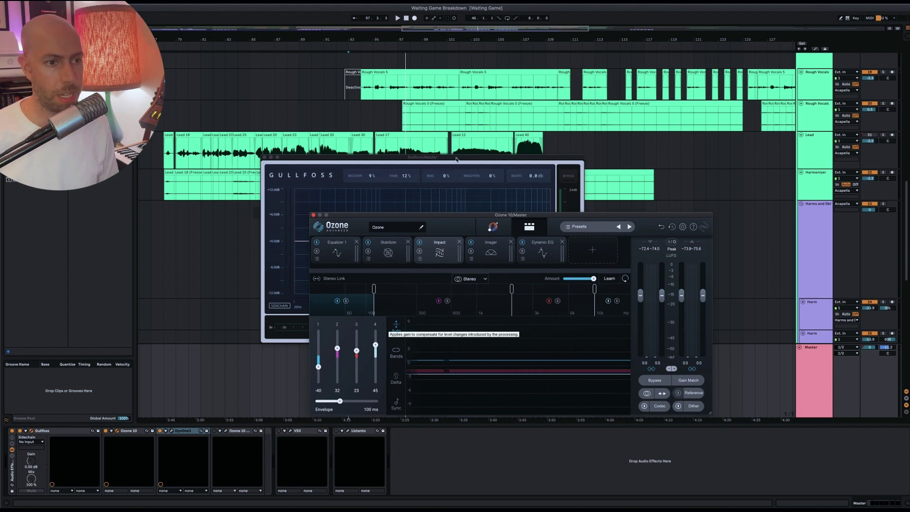
left_click_drag(456, 159, 700, 178)
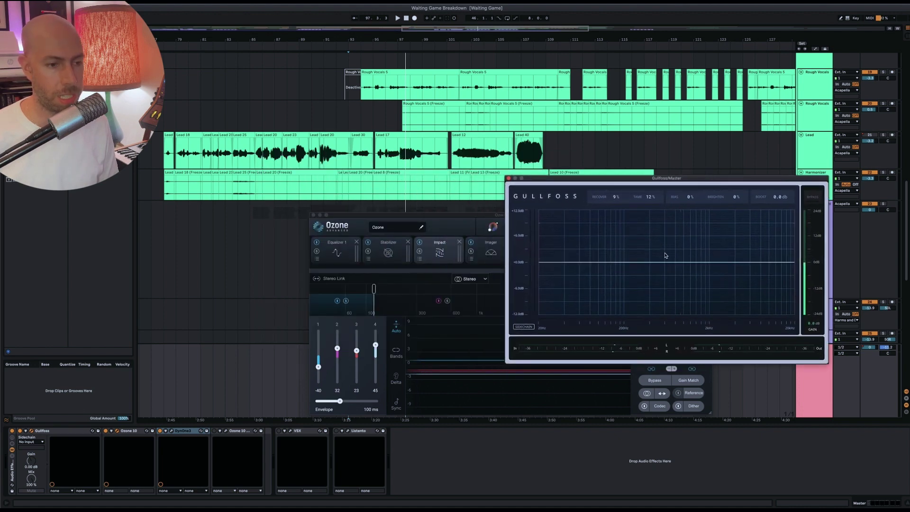
left_click(412, 220)
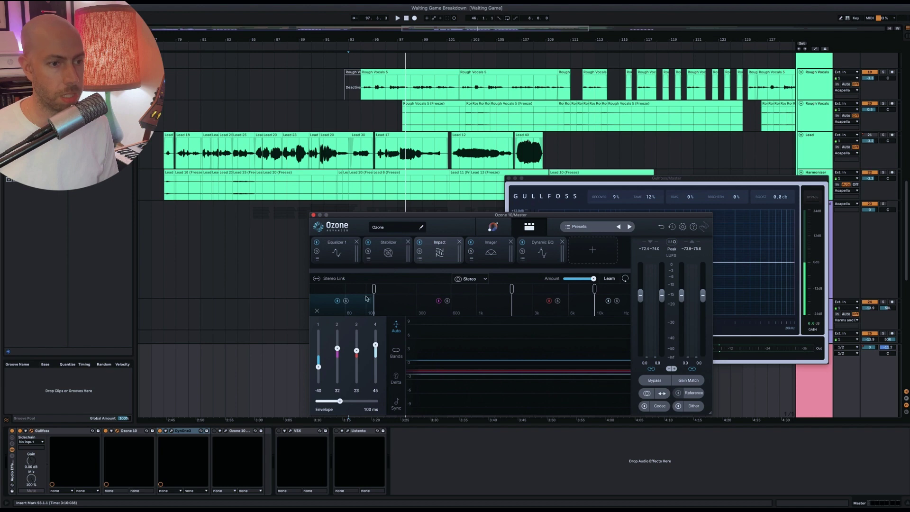
Play the mix from bar 93 and compare it with Ozone's Impact module bypassed and enabled.
key("space")
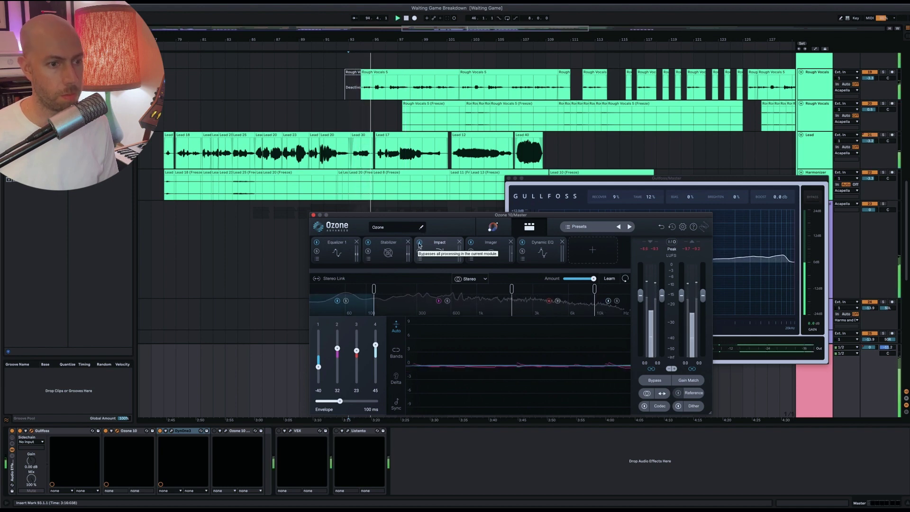
left_click(419, 243)
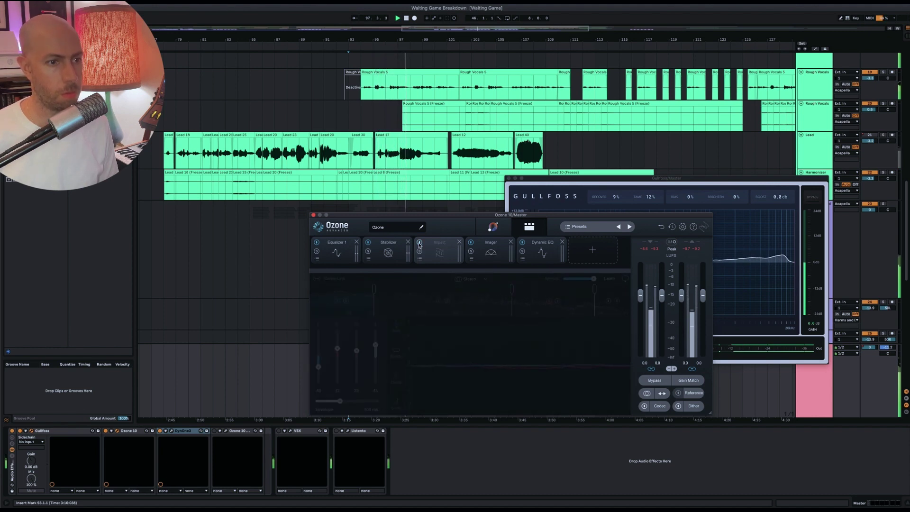
left_click(420, 243)
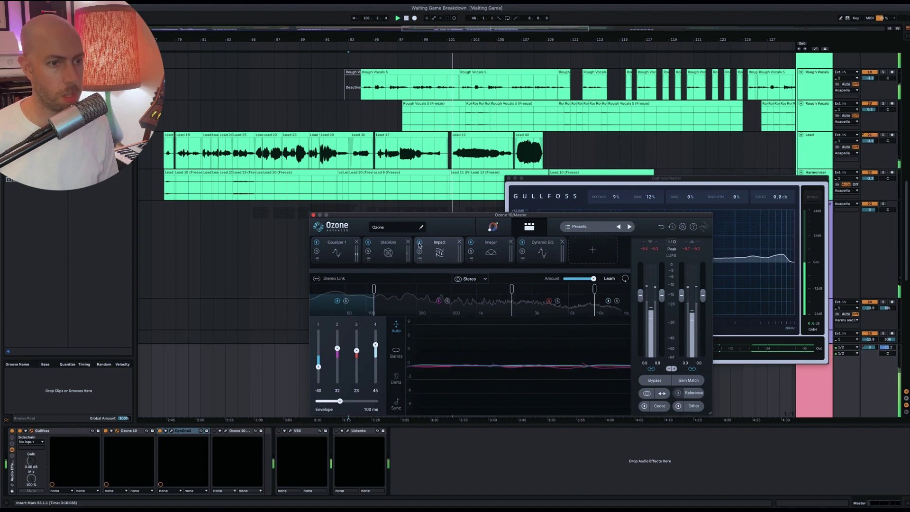
left_click(419, 243)
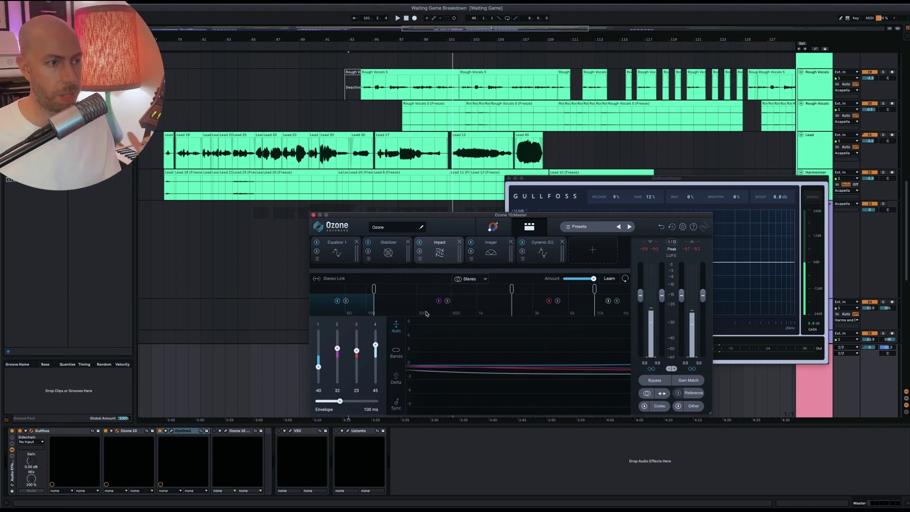
Review Ozone's Imager and Dynamic EQ modules, and play the mix from bar 85 to watch the Dynamic EQ.
left_click(492, 253)
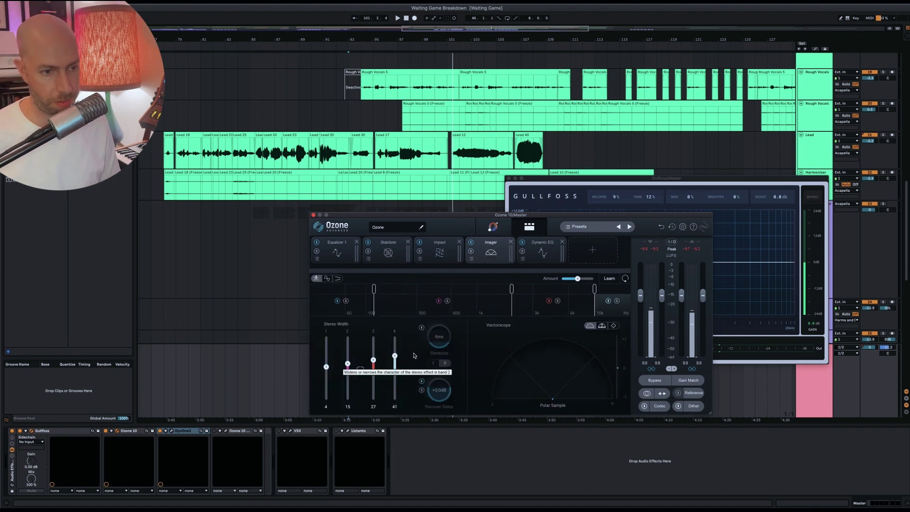
left_click(552, 258)
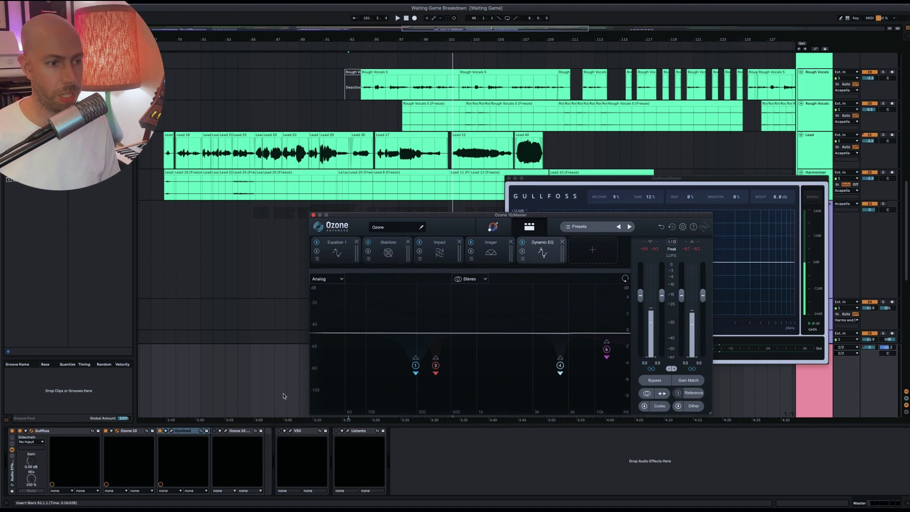
left_click(242, 396)
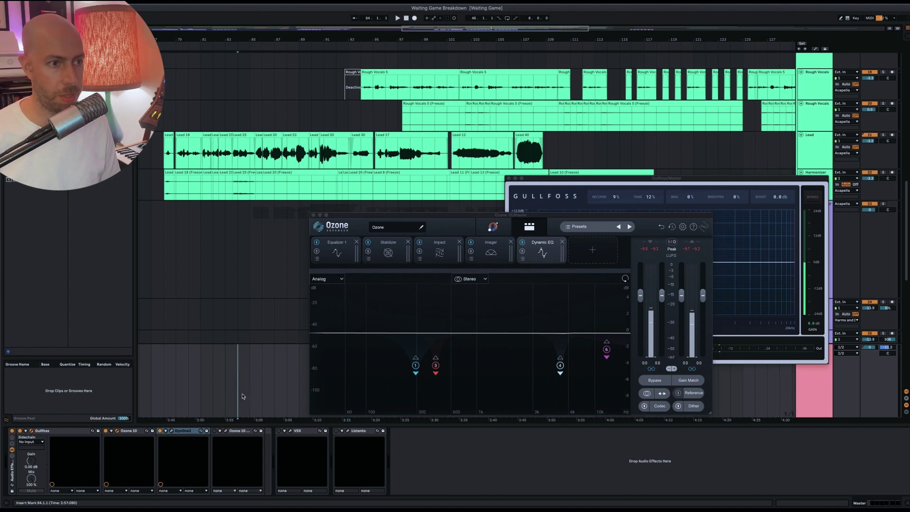
left_click(252, 392)
key("space")
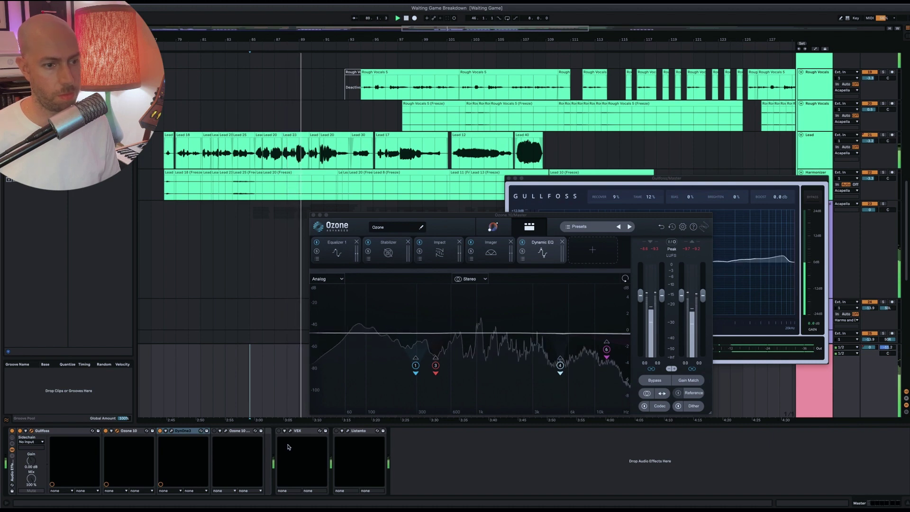
key("space")
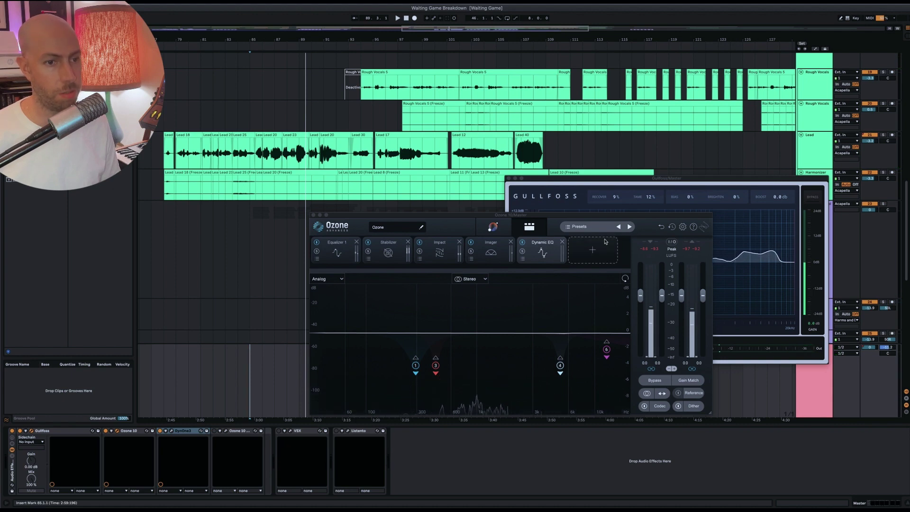
Open DynOne3 and the Ozone 10 Maximizer from the Master's effect chain, and enable the Maximizer temporarily to review its settings.
left_click(171, 432)
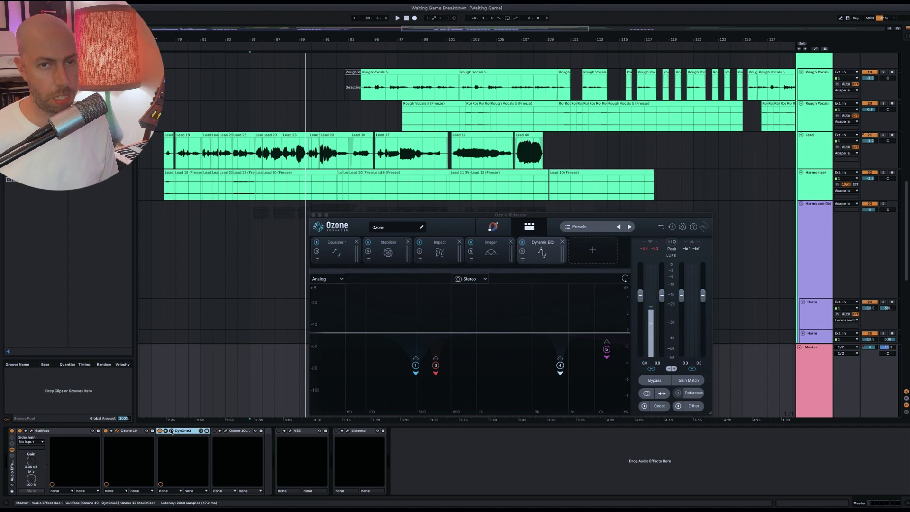
left_click(171, 432)
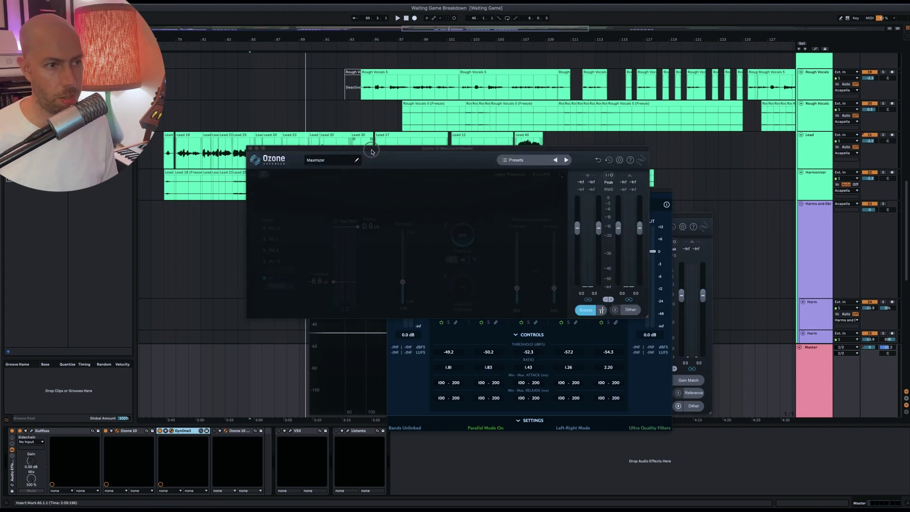
left_click_drag(371, 151, 443, 206)
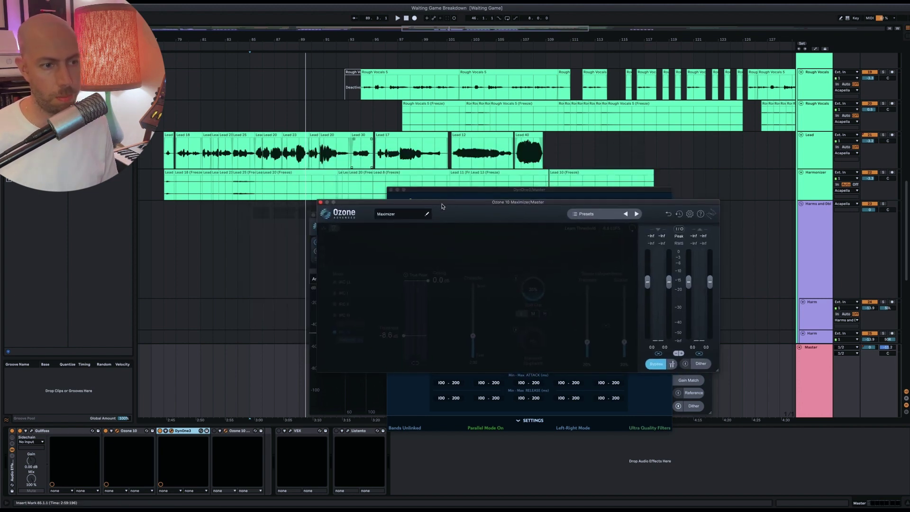
left_click(214, 431)
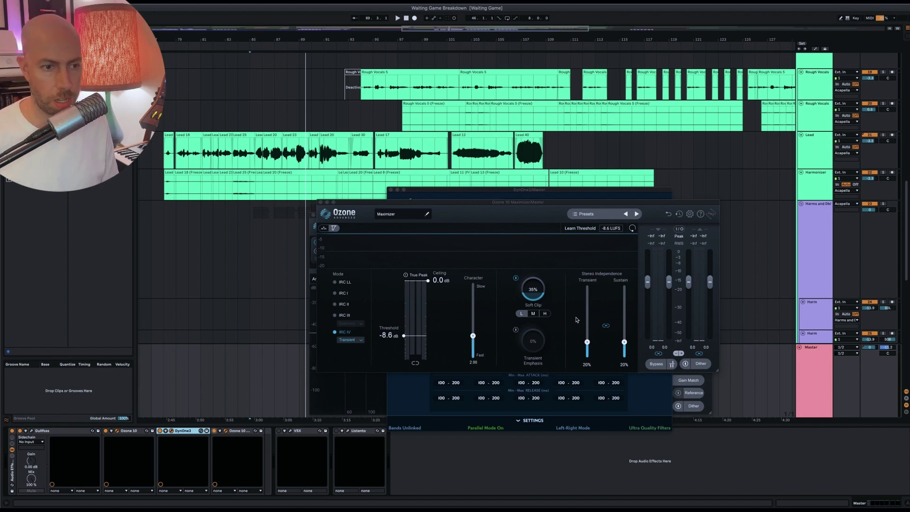
left_click(214, 431)
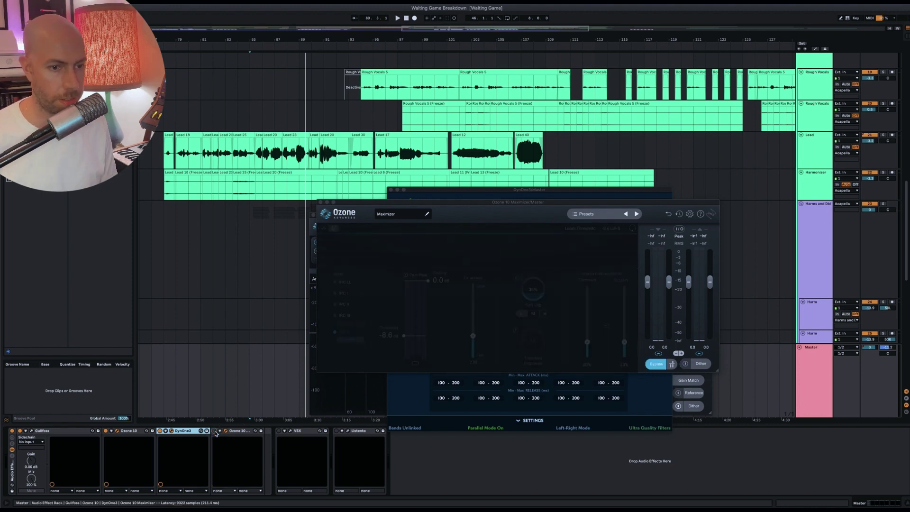
Bring DynOne forward to review its multiband settings, and close the DynOne, Ozone 10 Maximizer and Ozone 10 windows.
left_click(405, 401)
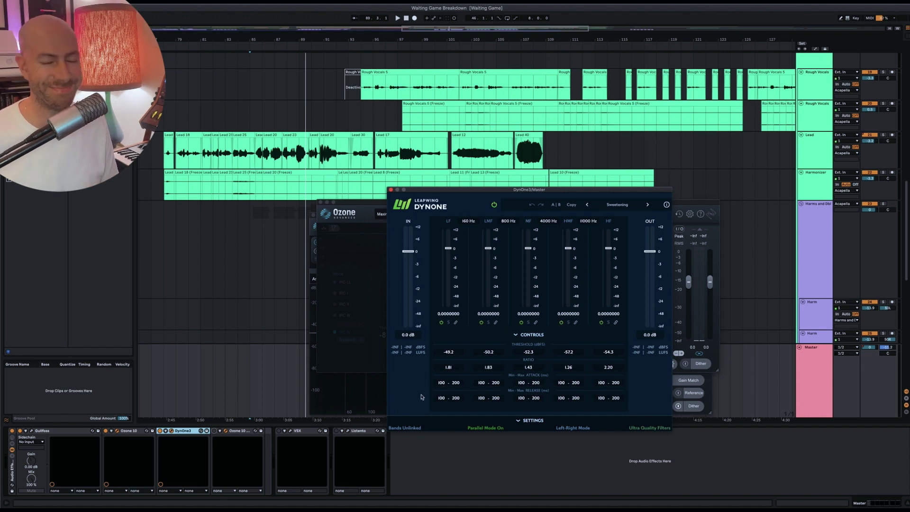
left_click(390, 190)
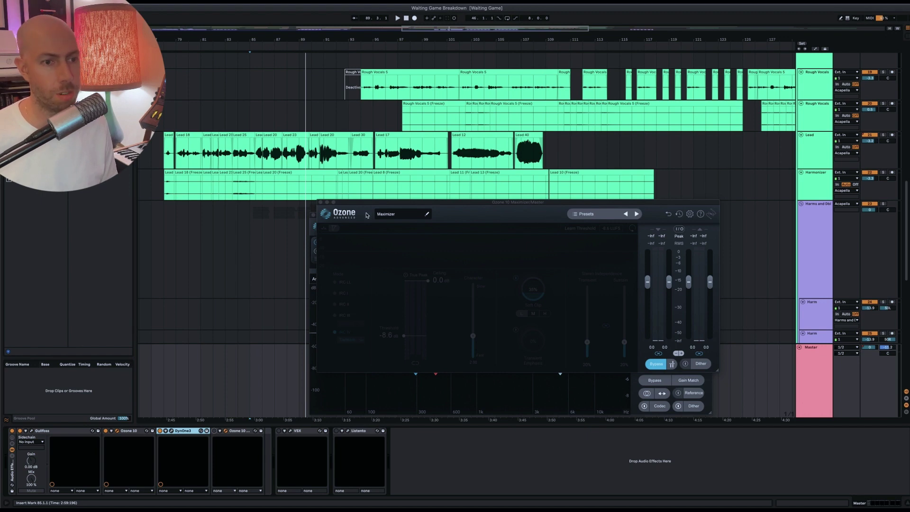
left_click(320, 202)
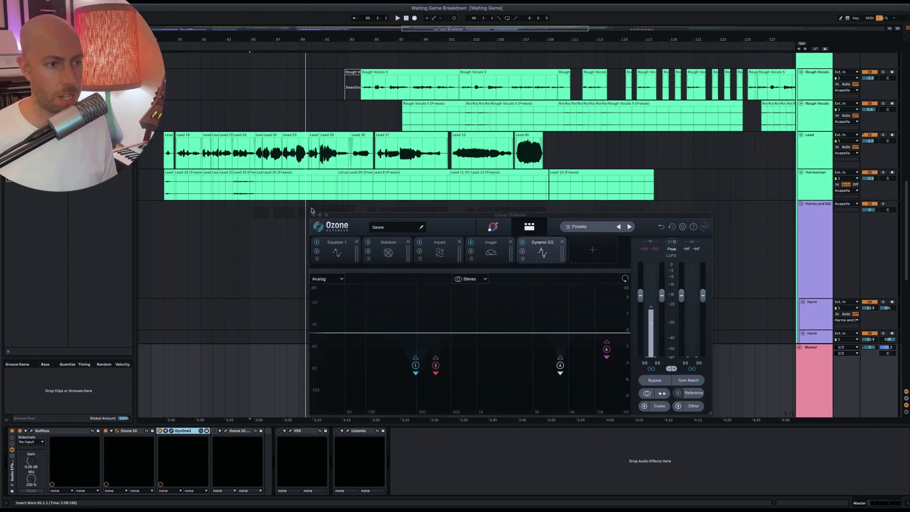
left_click(312, 215)
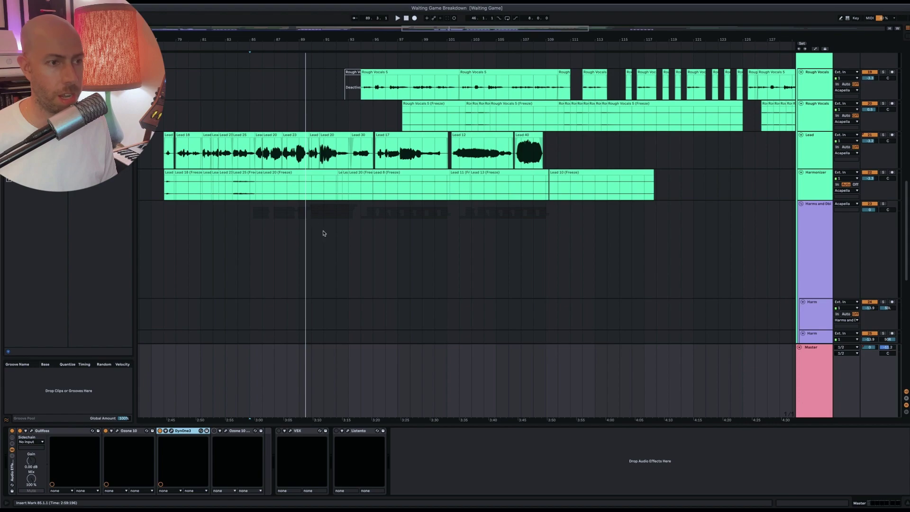